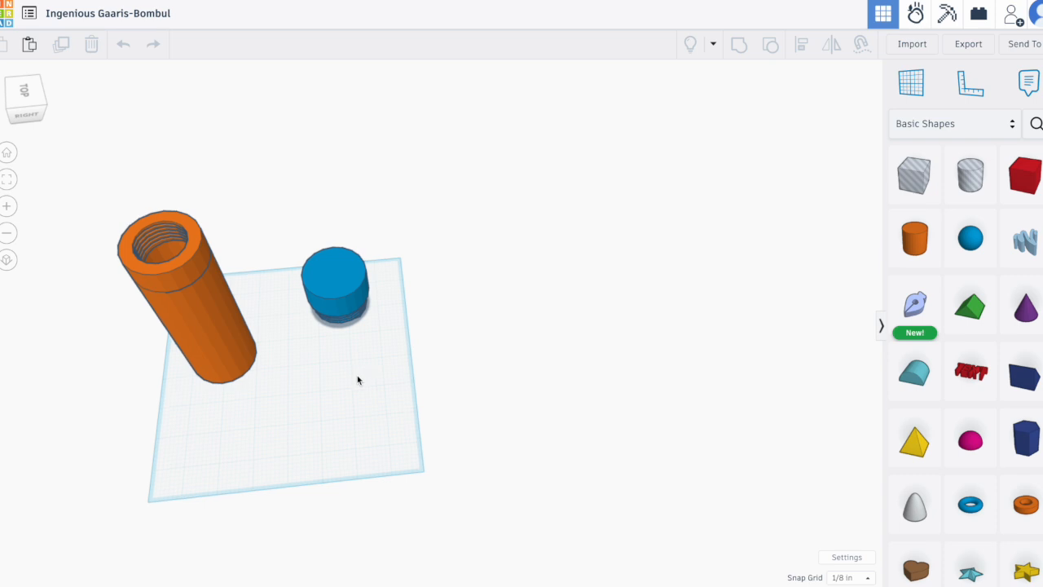
- Place a solid cylinder on the empty workplane area in front of the threaded container and cap
mouse_move(389, 432)
right_down()
mouse_move(348, 449)
mouse_move(270, 449)
mouse_move(261, 422)
mouse_move(302, 462)
mouse_move(379, 448)
mouse_move(391, 424)
right_up()
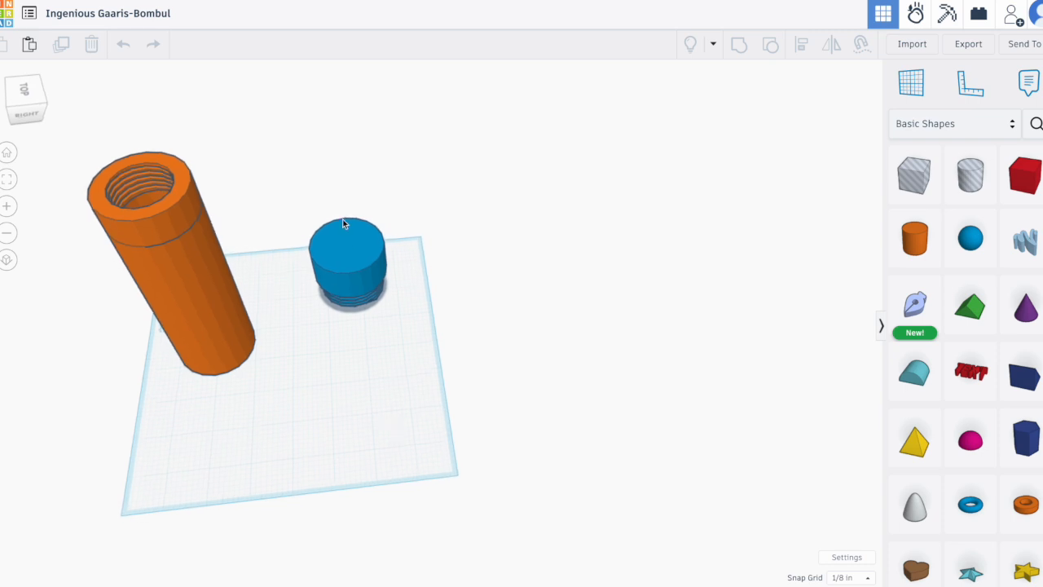
click(339, 258)
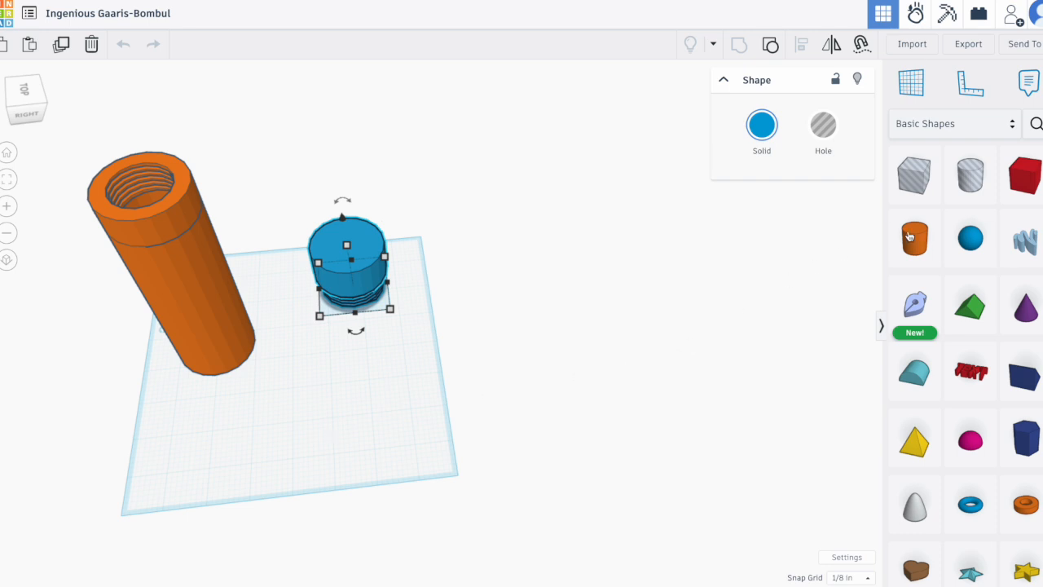
drag(913, 237, 305, 423)
click(324, 437)
click(307, 430)
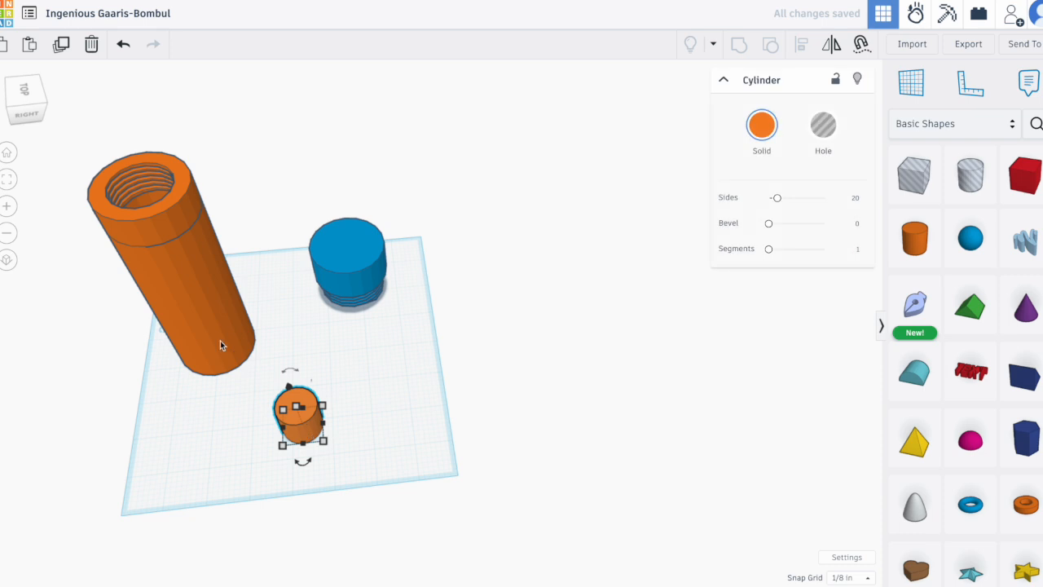
- Set the new cylinder's length and width to 2 in, matching the base of the orange container
click(220, 341)
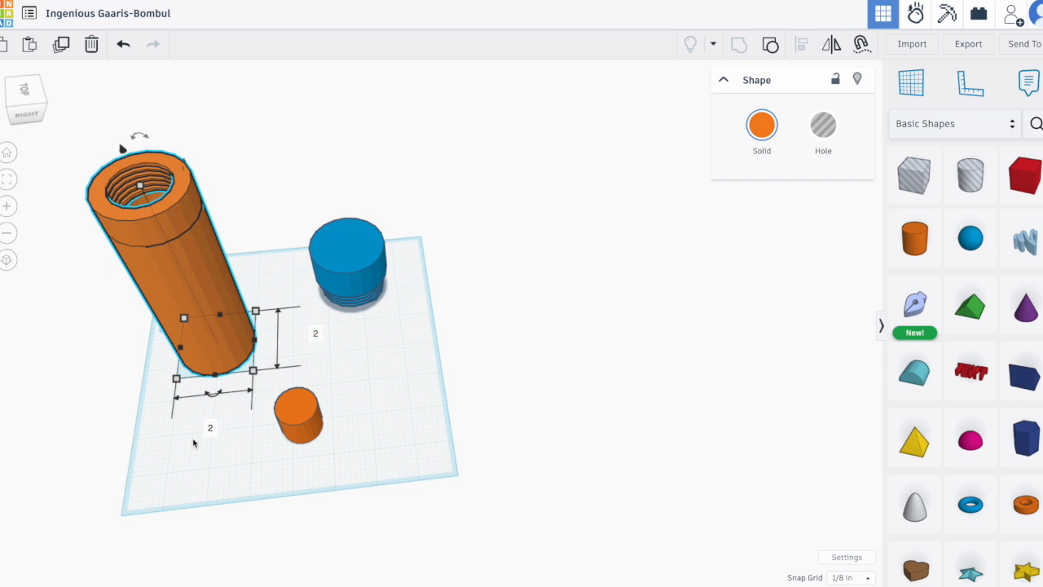
click(312, 427)
click(324, 441)
click(386, 416)
text(2)
click(303, 506)
text(2)
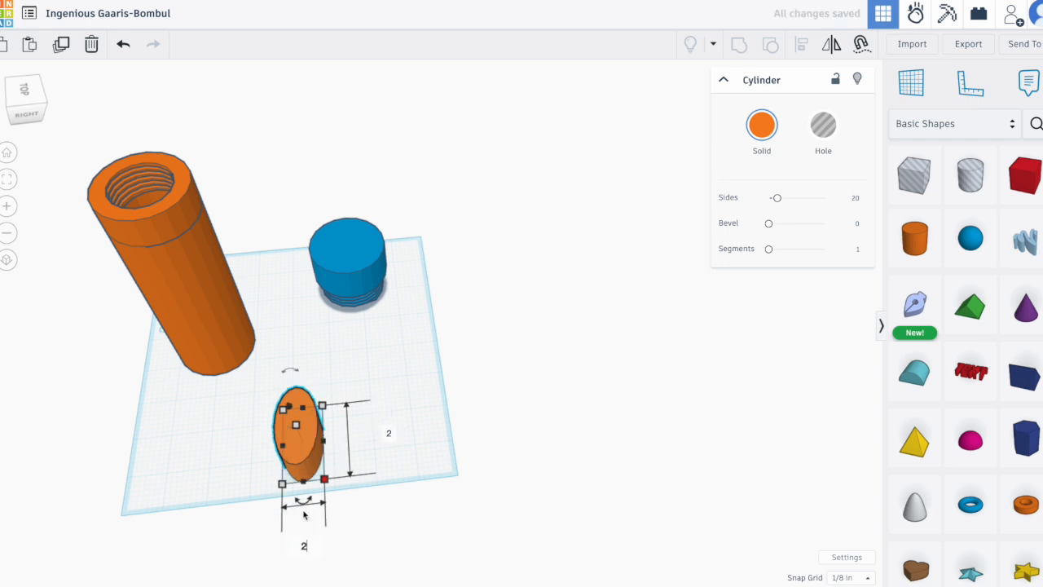
key(Return)
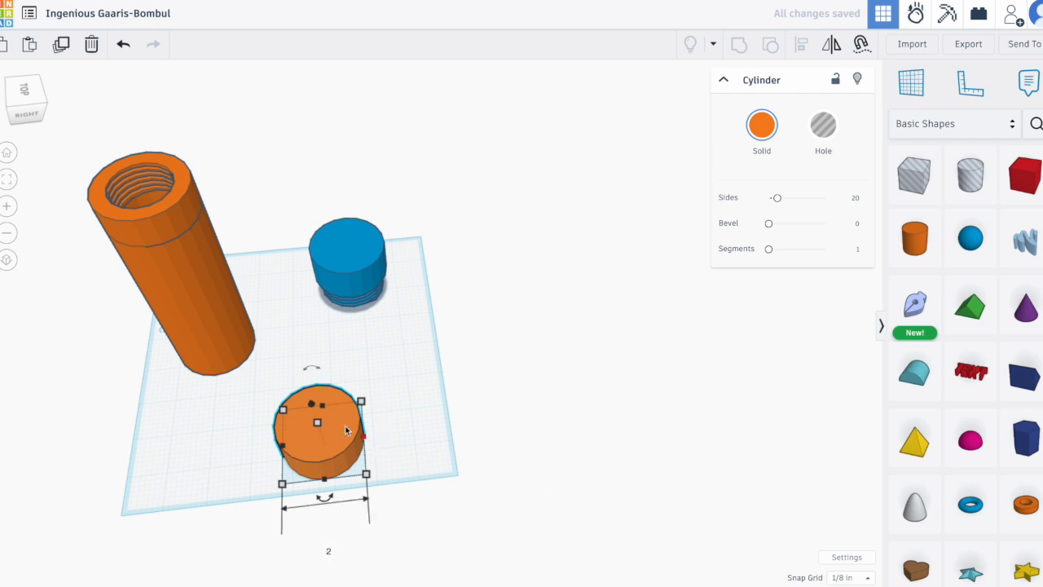
- Flatten the 2 in cylinder into a disc 1/8 in high
drag(318, 423, 323, 440)
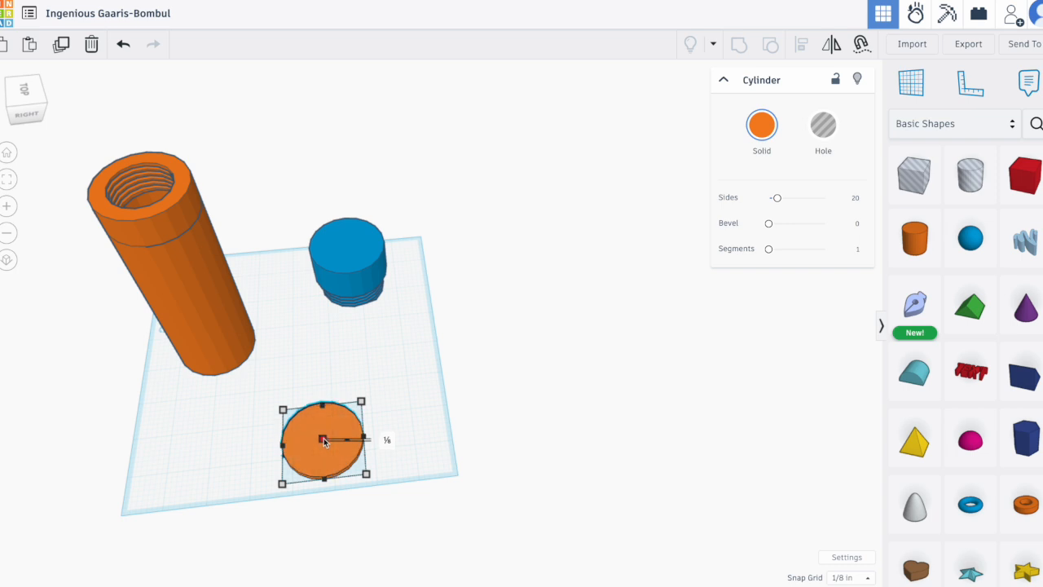
click(421, 443)
mouse_move(421, 442)
right_down()
mouse_move(371, 370)
mouse_move(392, 342)
mouse_move(416, 344)
mouse_move(423, 455)
right_up()
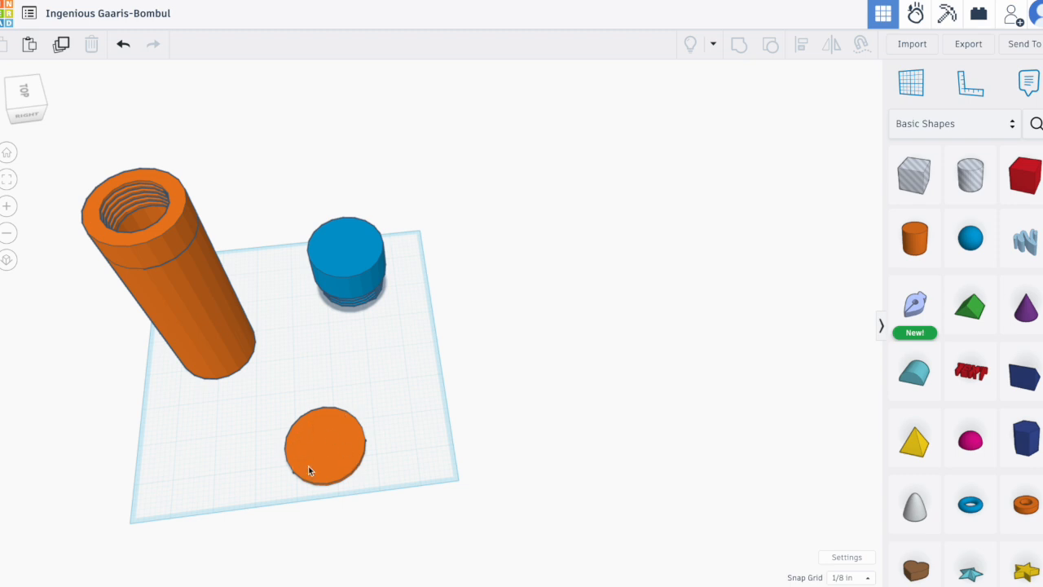
- Place a cylinder hole beside the orange disc and set its length and width to 0.1 in
drag(970, 174, 393, 395)
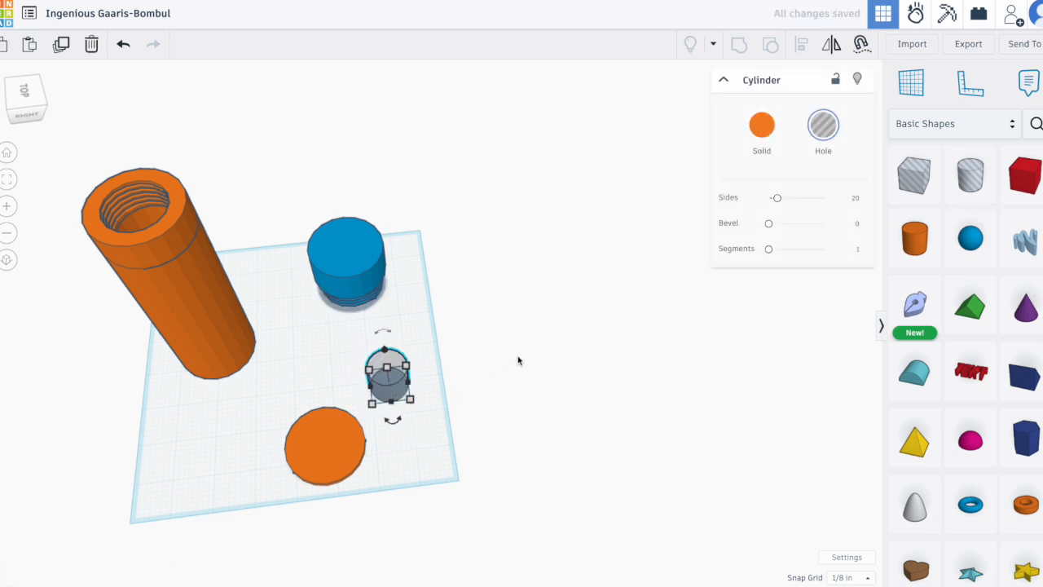
click(394, 451)
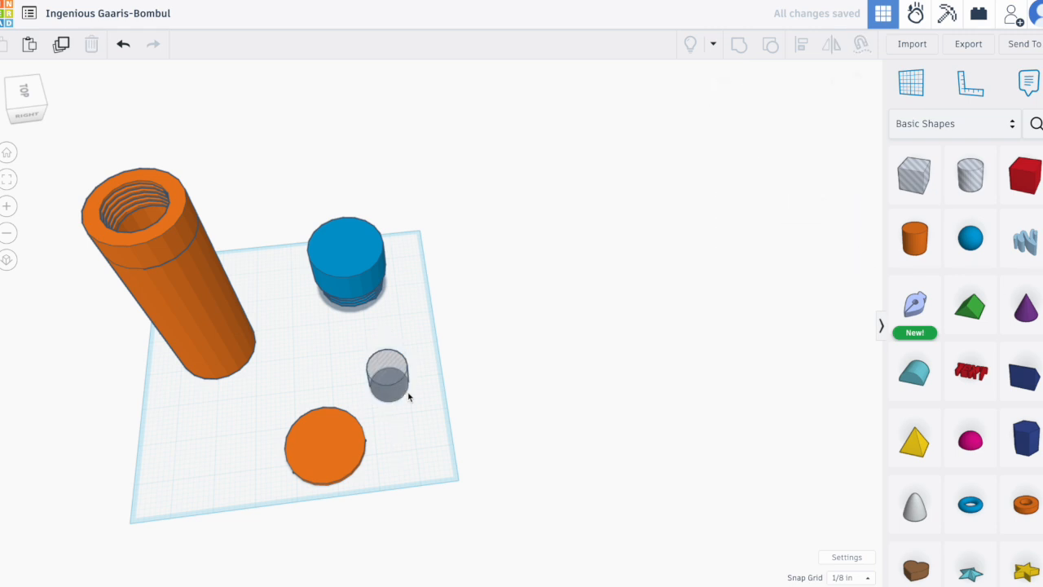
click(397, 371)
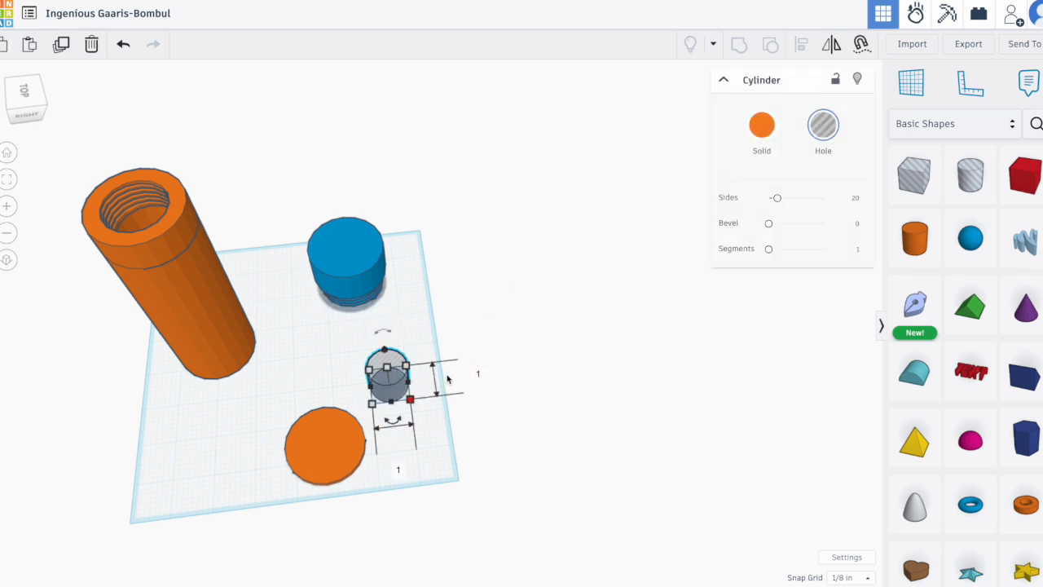
click(479, 373)
text(.1)
click(399, 470)
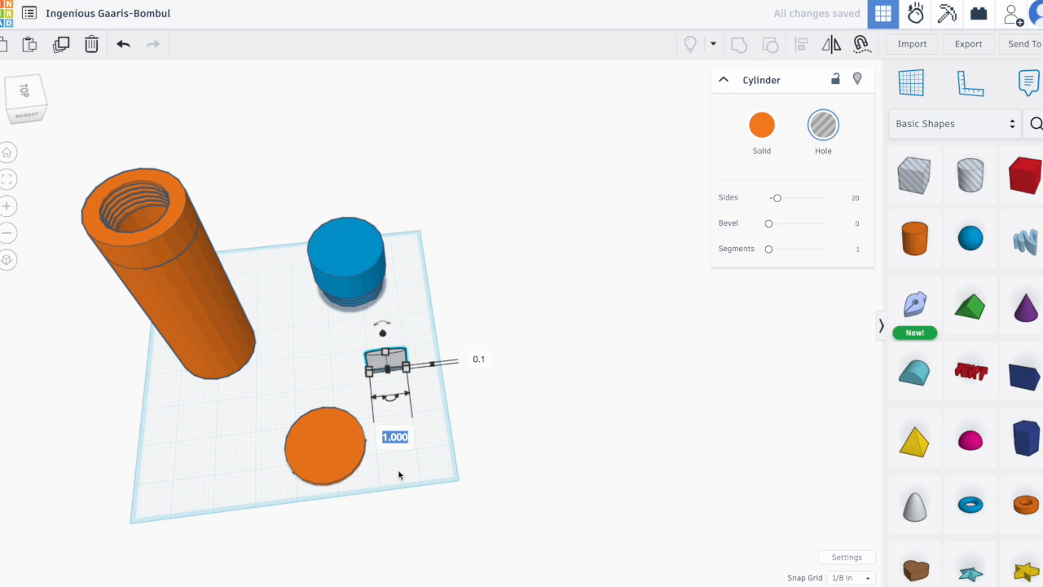
text(.1)
key(Return)
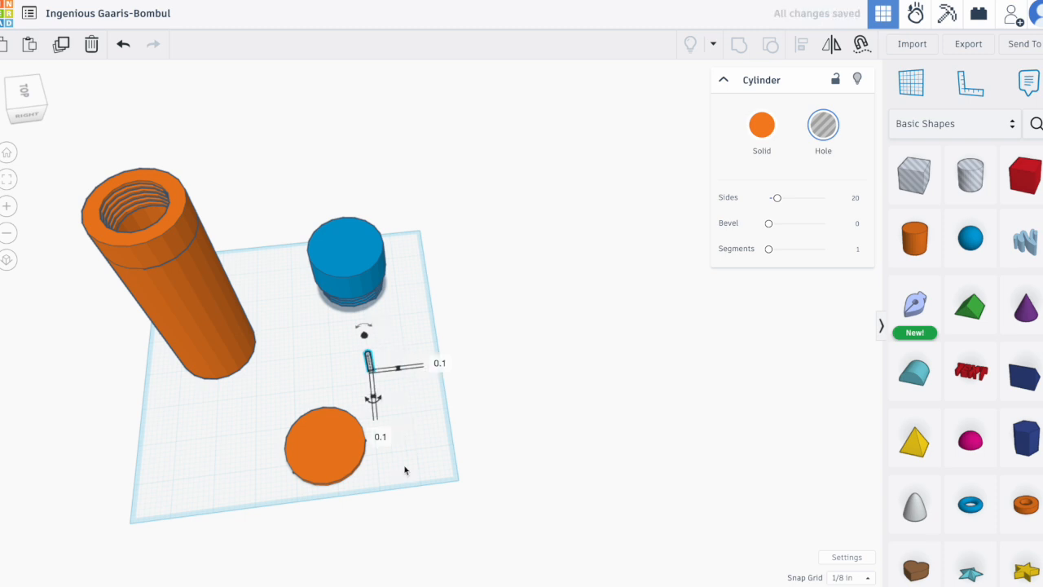
click(428, 447)
- Move the thin hole cylinder into the space between the blue cap and the orange disc
scroll(350, 400, up, 5)
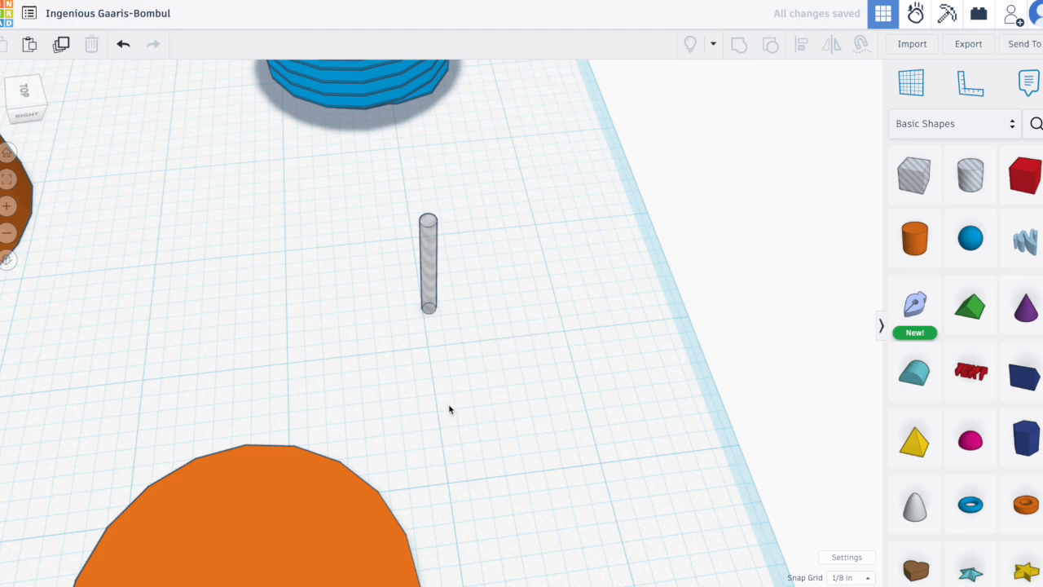
scroll(454, 399, down, 5)
drag(438, 344, 401, 352)
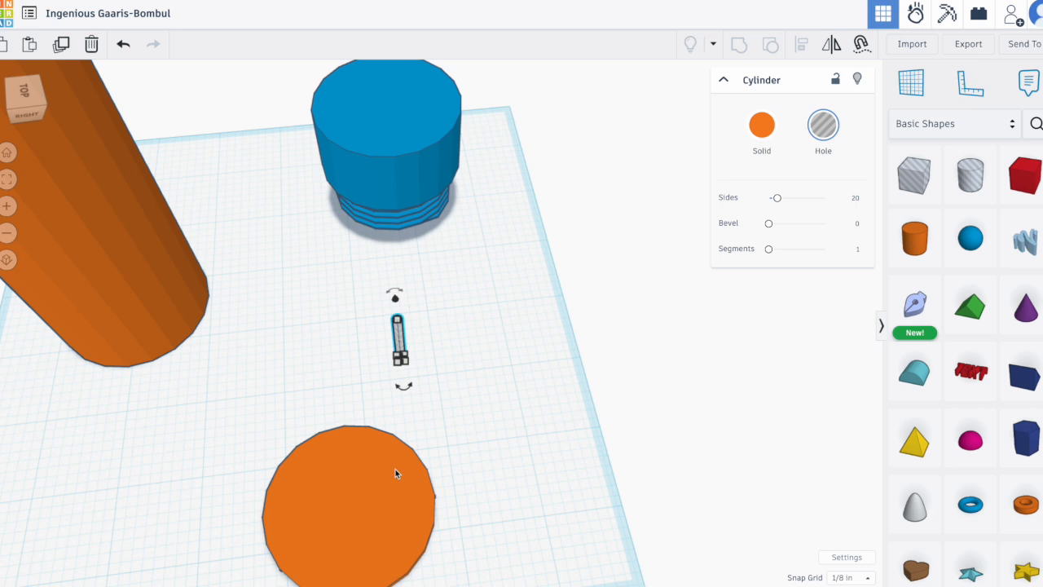
click(476, 456)
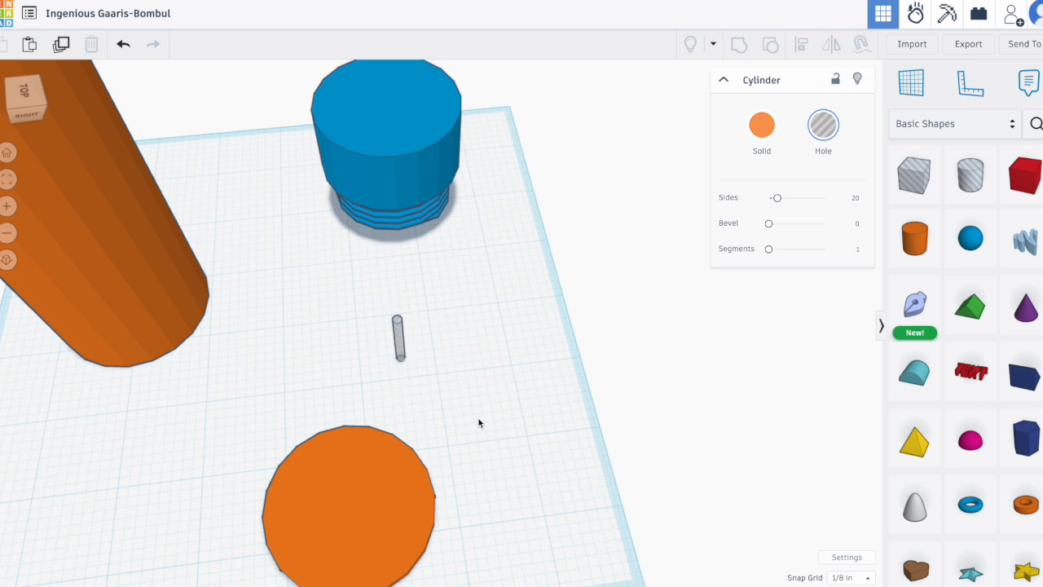
- Duplicate the thin hole cylinder and place the copy next to the original
click(398, 345)
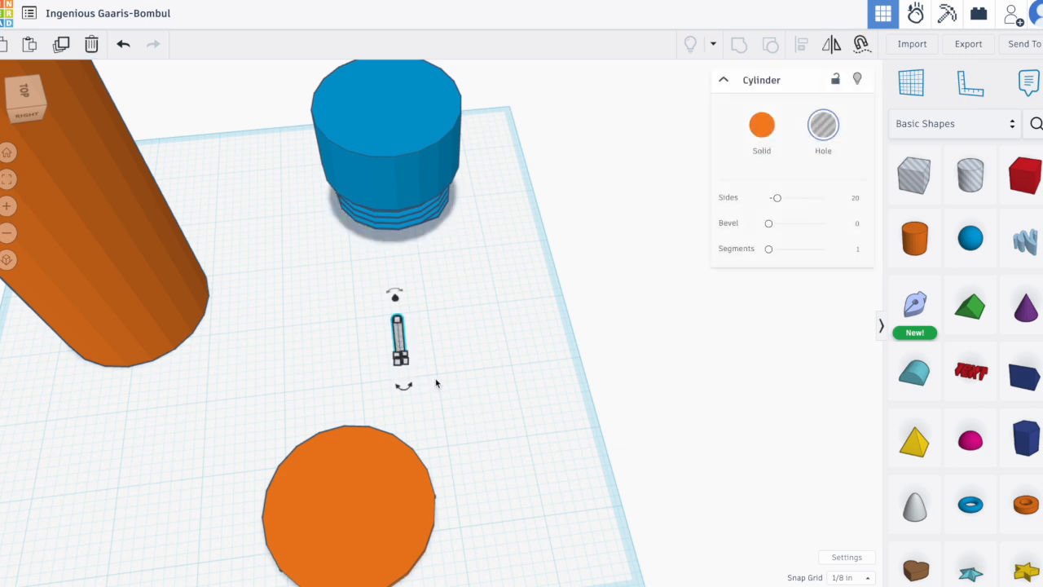
click(437, 391)
click(400, 341)
key(ctrl+d)
drag(414, 342, 419, 338)
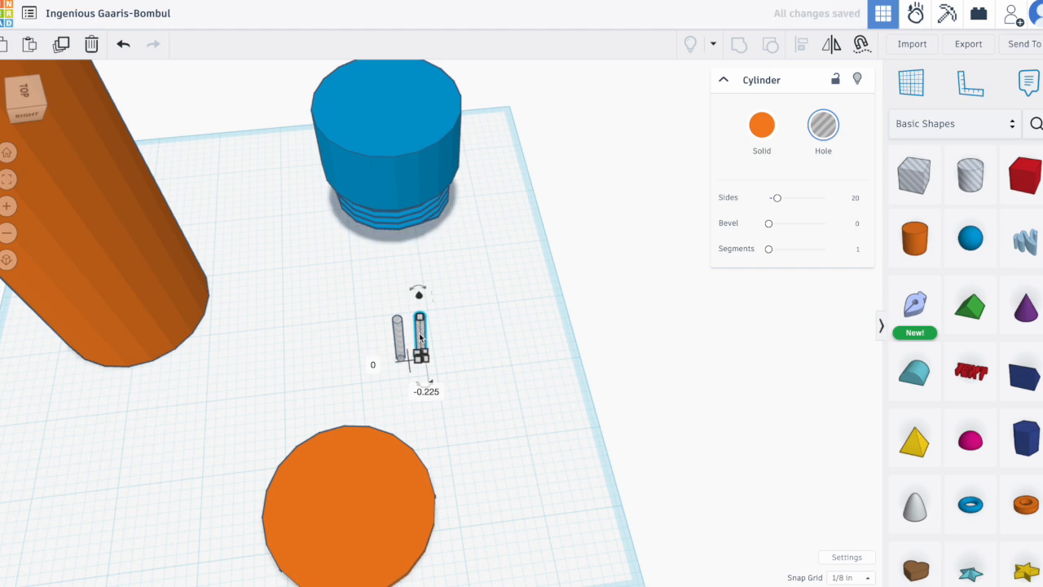
- Set the snap grid to 1/16 in and shift the copied hole cylinder closer to the original
key(f)
drag(432, 359, 387, 362)
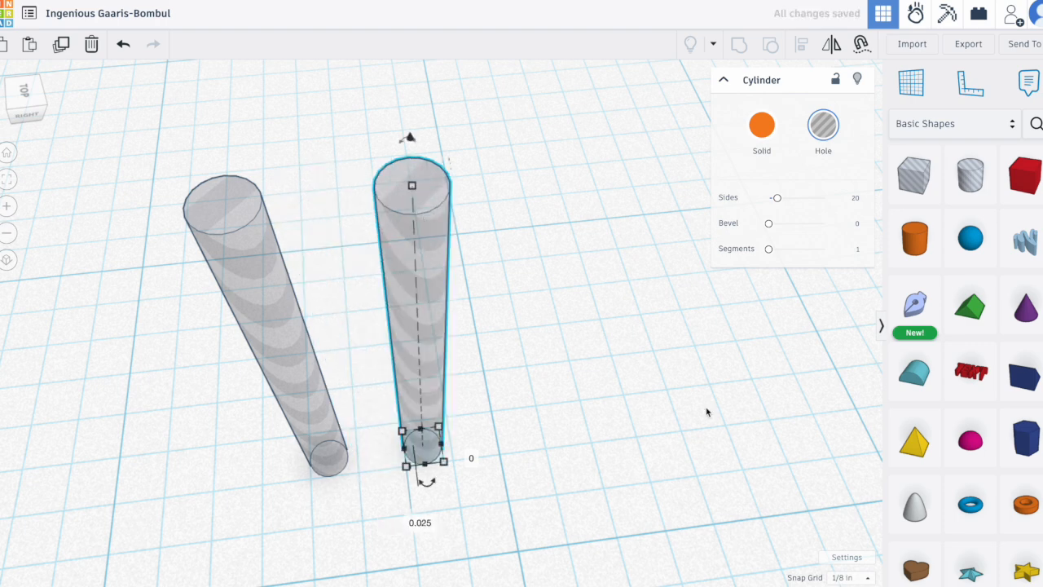
click(847, 578)
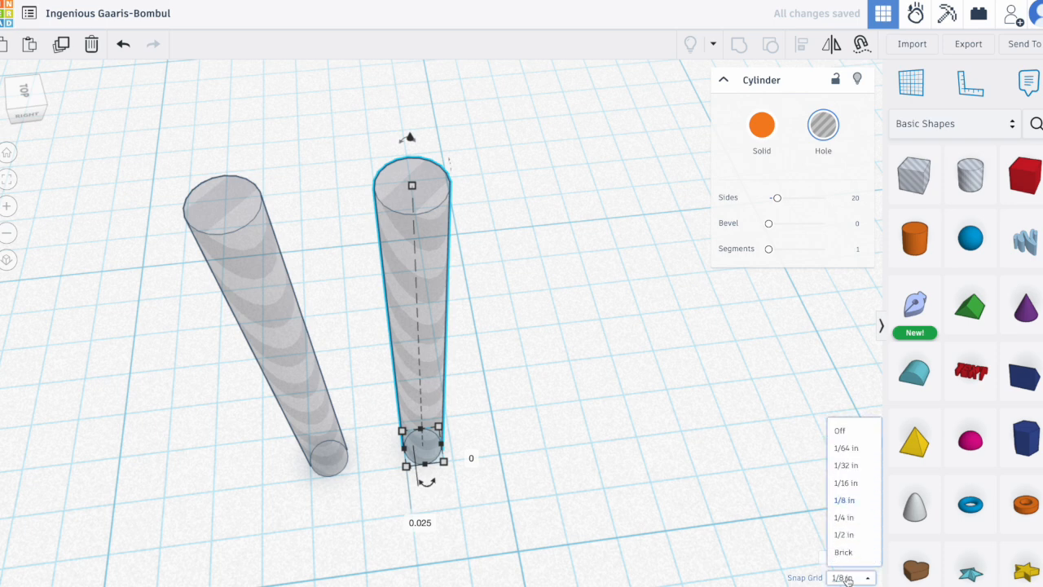
click(856, 487)
drag(433, 330, 423, 333)
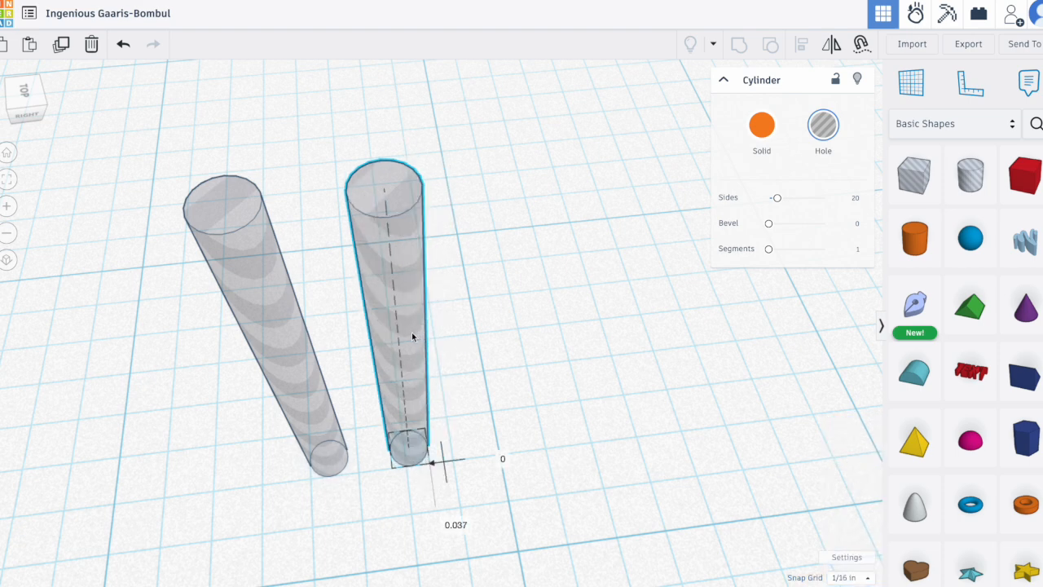
mouse_move(400, 339)
mouse_down()
mouse_move(384, 339)
mouse_move(403, 338)
mouse_up()
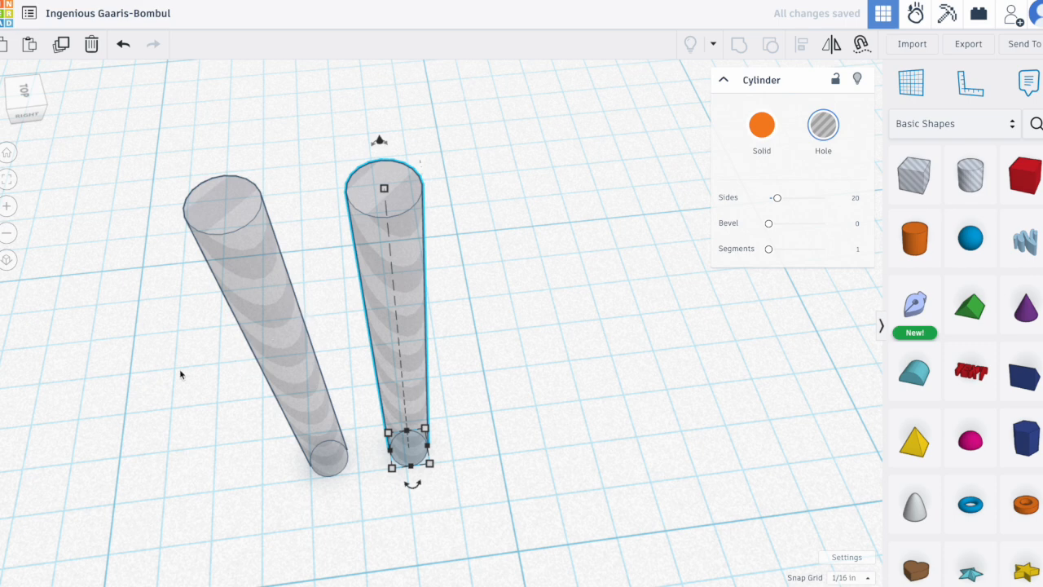
- Duplicate the pair of hole cylinders twice along the same line to make a row of six
drag(169, 333, 454, 409)
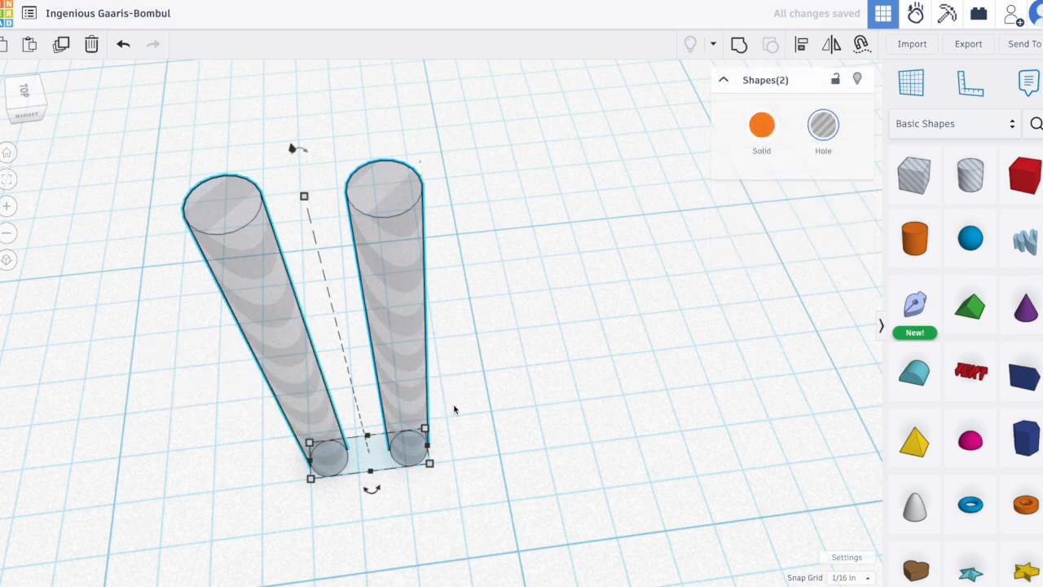
key(ctrl+d)
drag(420, 350, 606, 307)
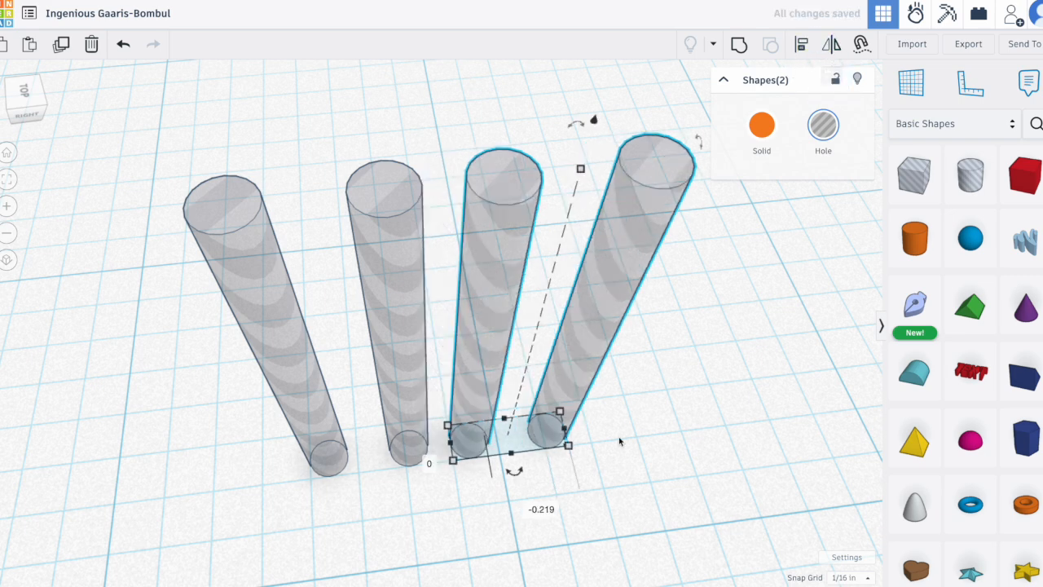
key(ctrl+d)
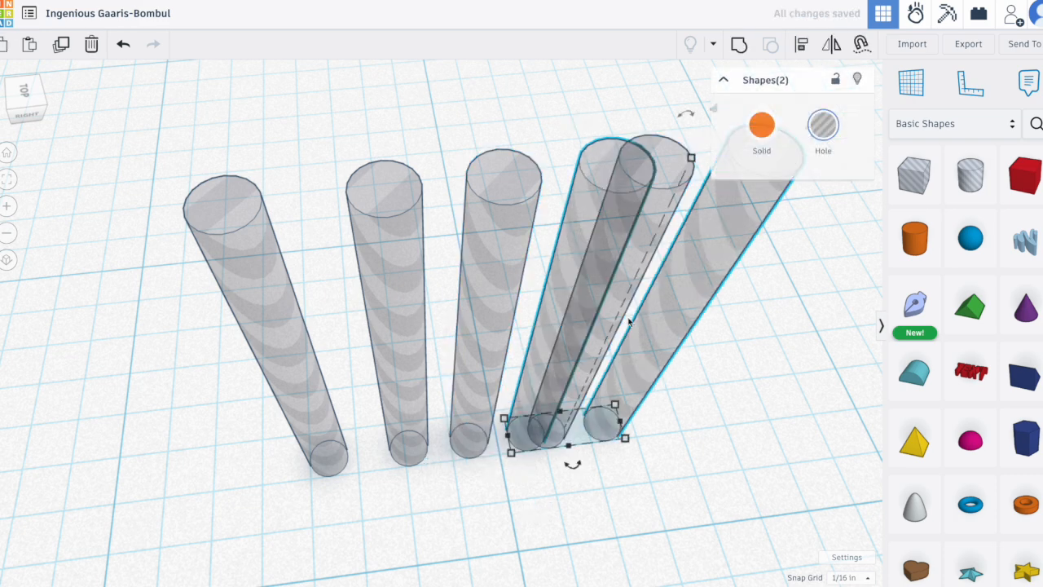
drag(677, 292, 818, 282)
- Shift the third hole cylinder slightly toward the fourth to even out the spacing of the row
scroll(489, 465, down, 5)
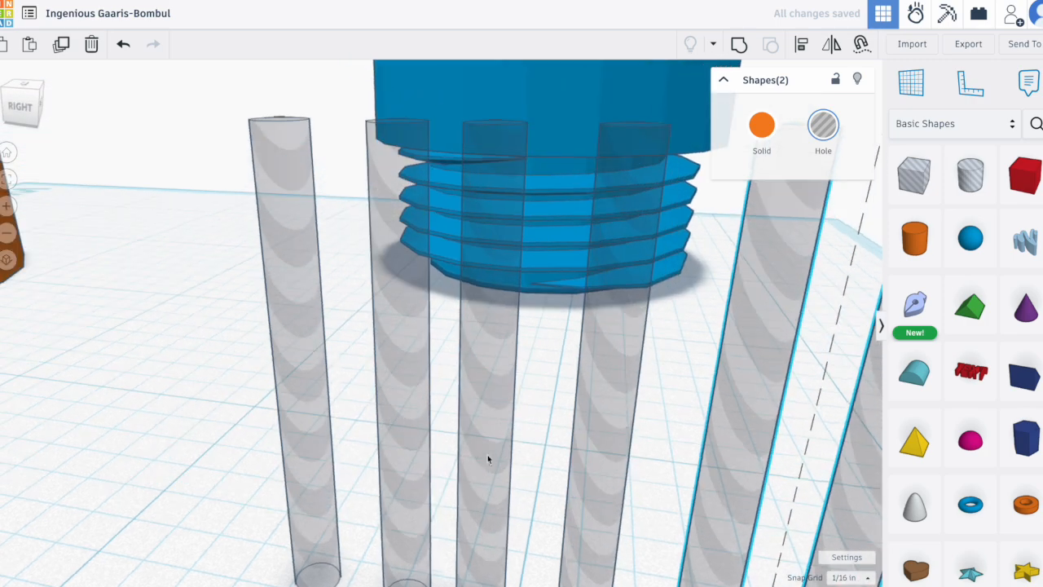
scroll(521, 522, down, 5)
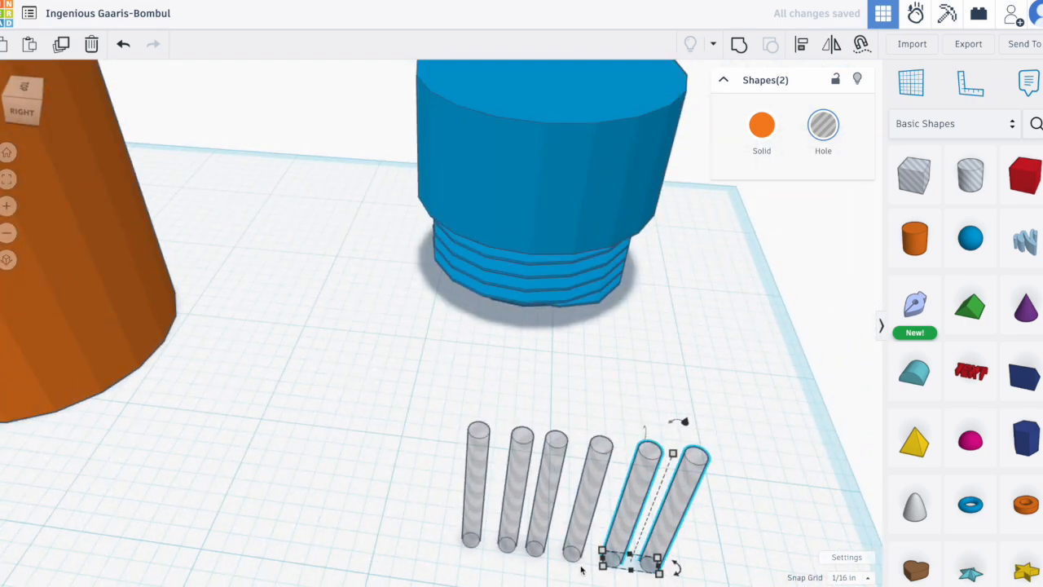
click(697, 553)
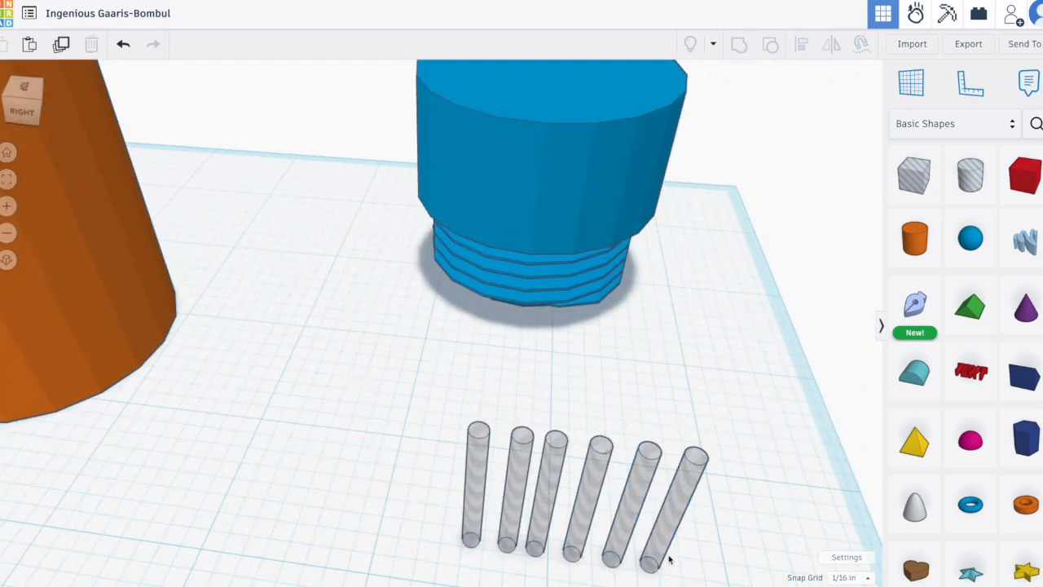
click(541, 539)
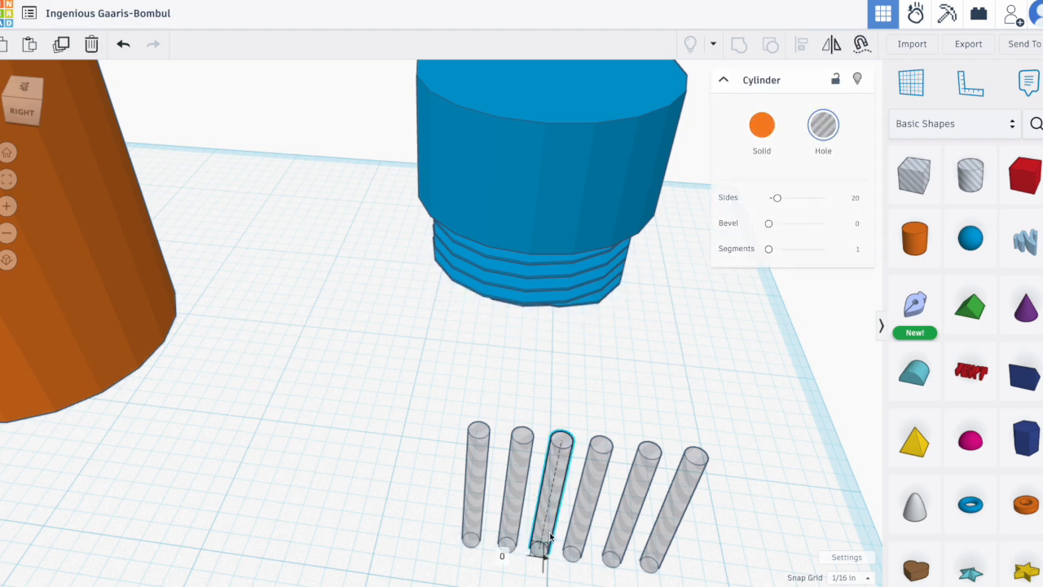
click(571, 577)
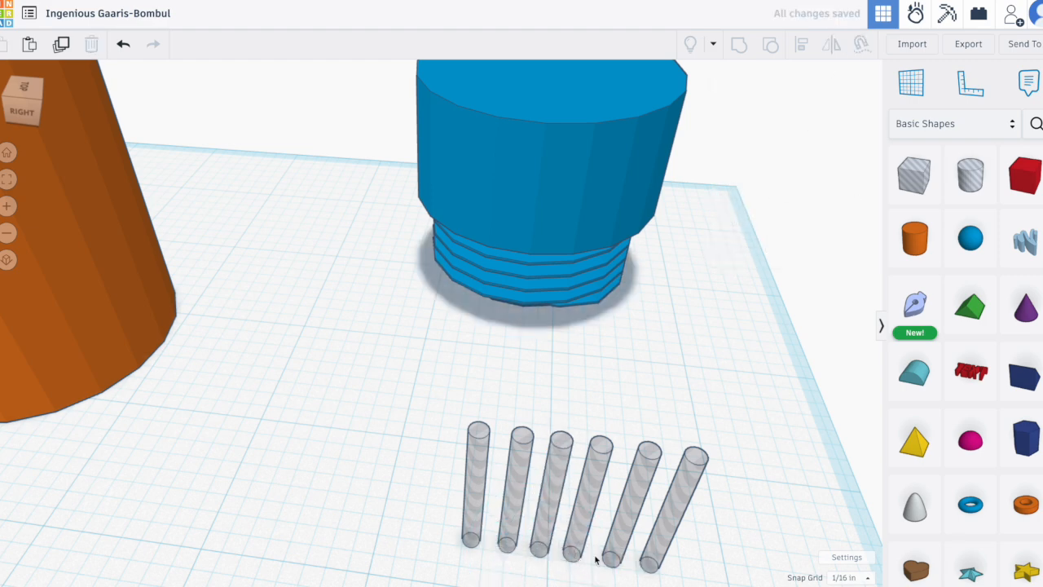
- Select all six hole cylinders and move the row closer to the orange disc
scroll(615, 553, down, 1)
scroll(614, 553, up, 2)
scroll(615, 554, down, 2)
scroll(614, 554, up, 1)
scroll(614, 554, left, 2)
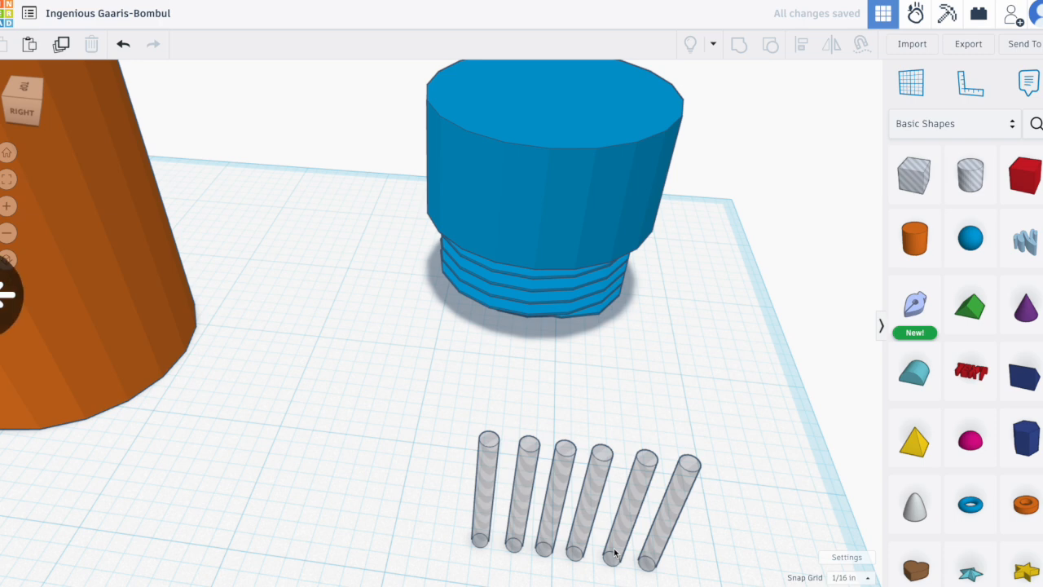
scroll(717, 517, down, 5)
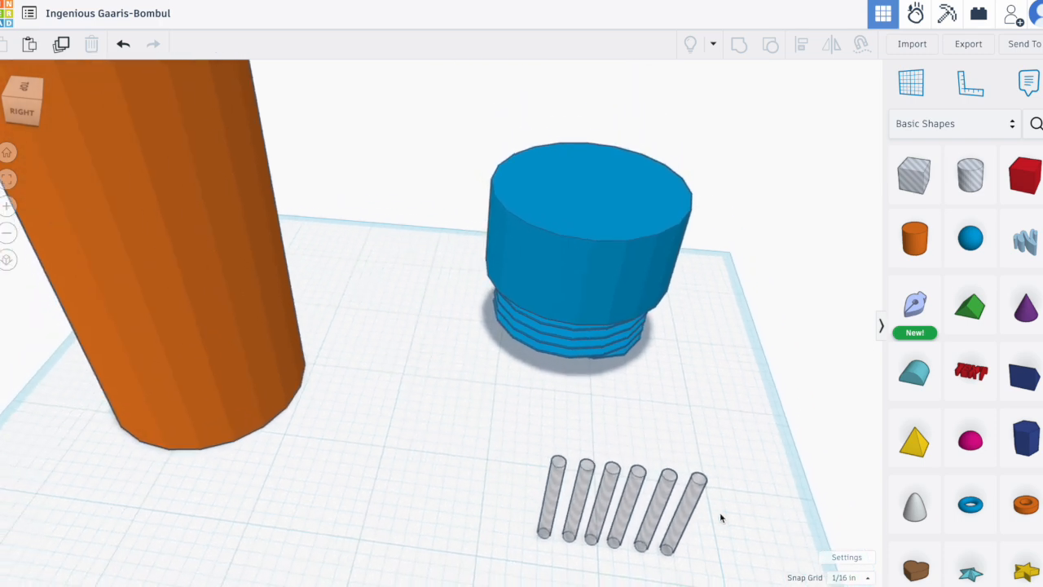
right_drag(718, 499, 700, 474)
click(670, 499)
drag(666, 505, 632, 485)
scroll(745, 492, down, 5)
mouse_move(739, 527)
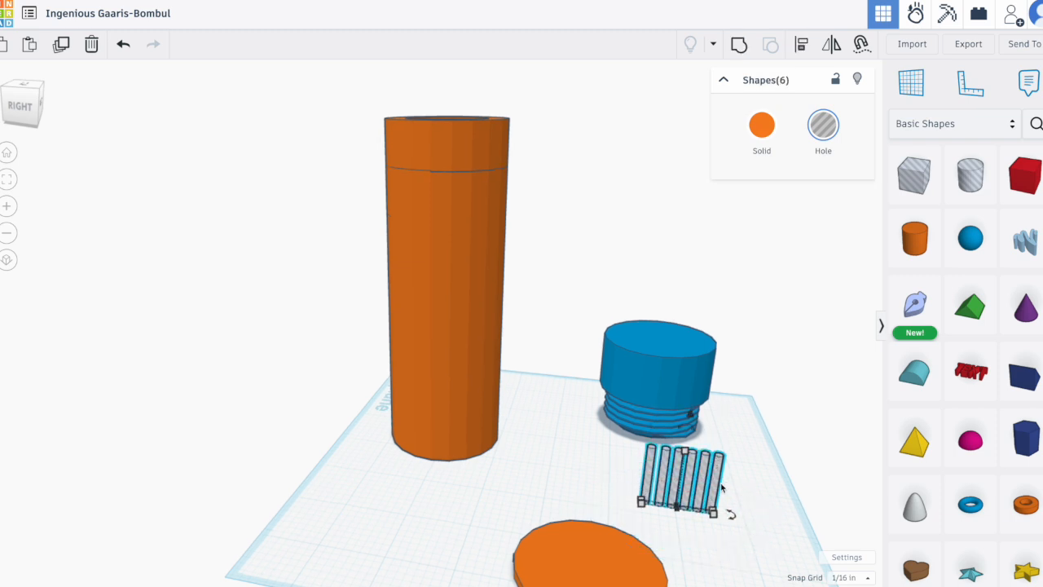
drag(717, 481, 604, 547)
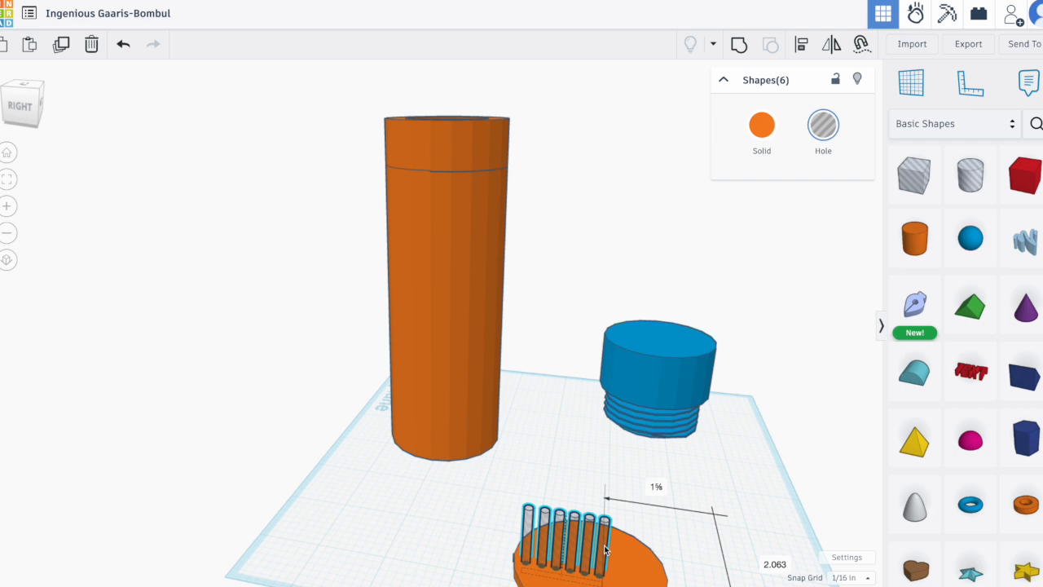
drag(604, 550, 644, 519)
click(710, 511)
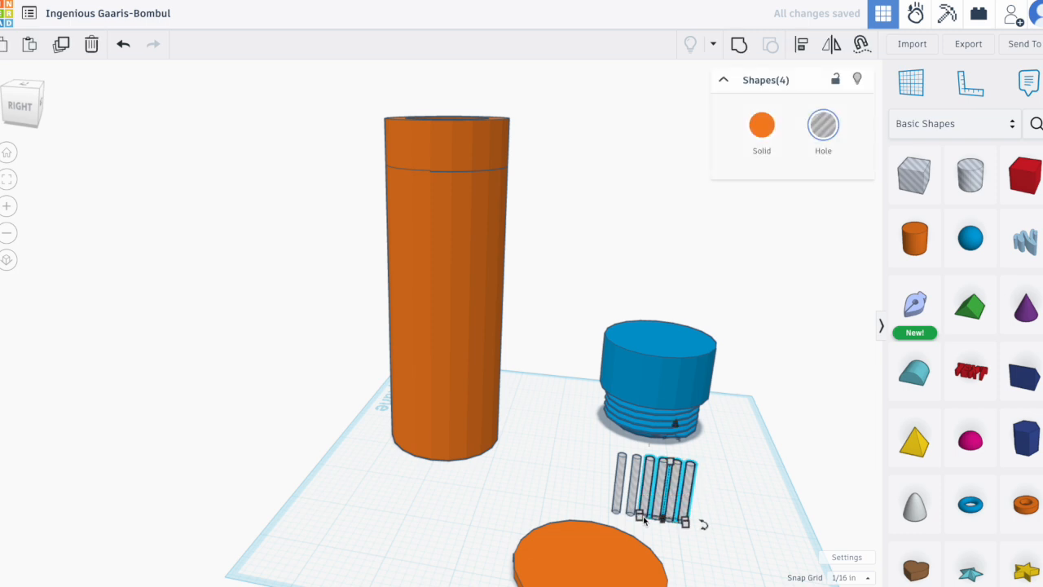
- Duplicate the last four hole cylinders along the same line to extend the row to ten
key(ctrl+d)
drag(713, 489, 743, 494)
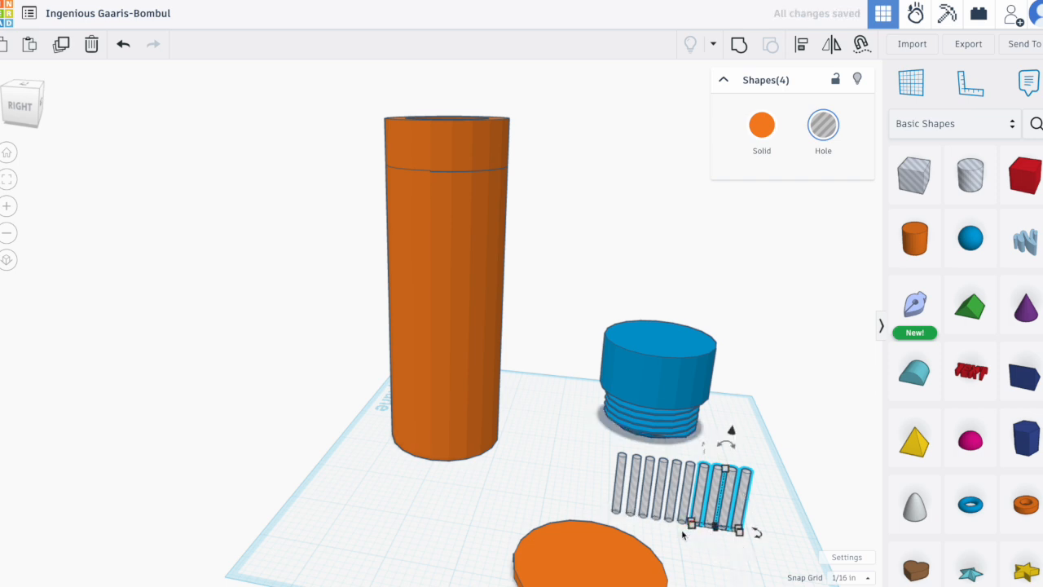
click(767, 540)
- Select all ten hole cylinders and align them on their centres so they form one straight row
drag(730, 531, 622, 479)
click(775, 499)
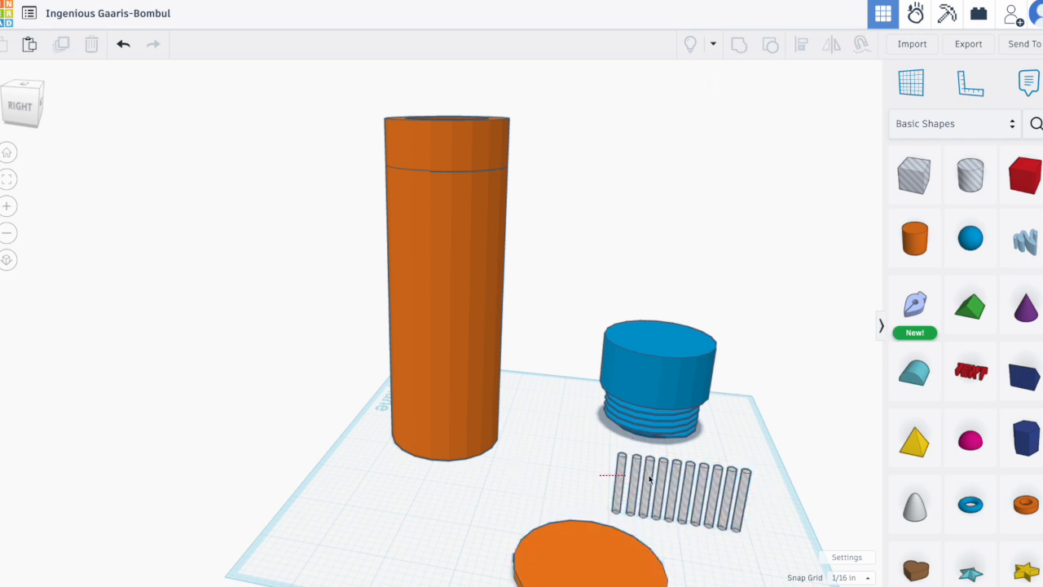
drag(758, 487, 758, 487)
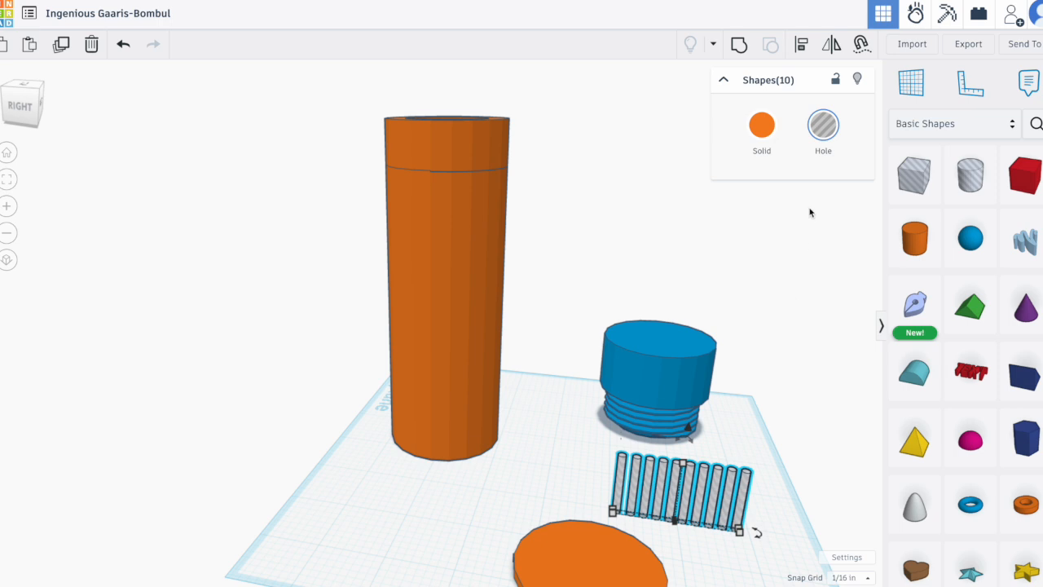
click(803, 47)
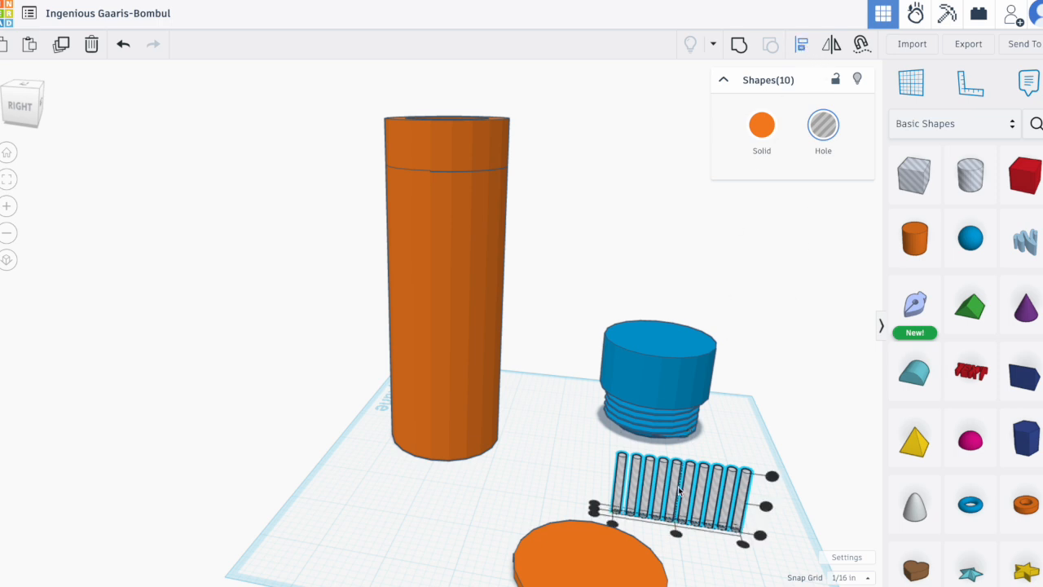
click(594, 507)
click(803, 512)
right_drag(768, 566, 743, 511)
scroll(743, 511, down, 3)
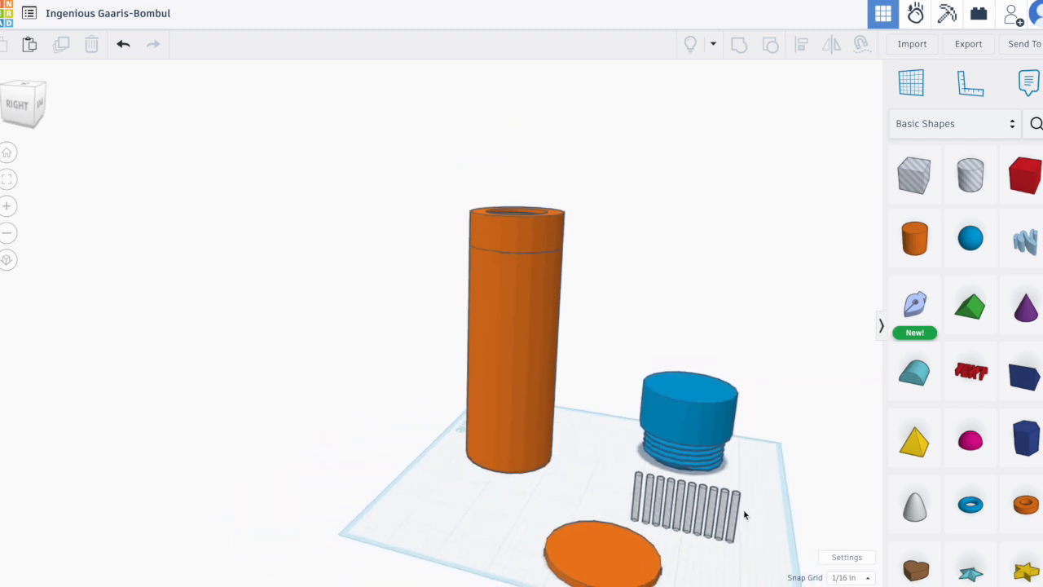
- Move the row of ten hole cylinders onto the orange disc, shifting it about 1.25 in and 1.563 in
click(637, 496)
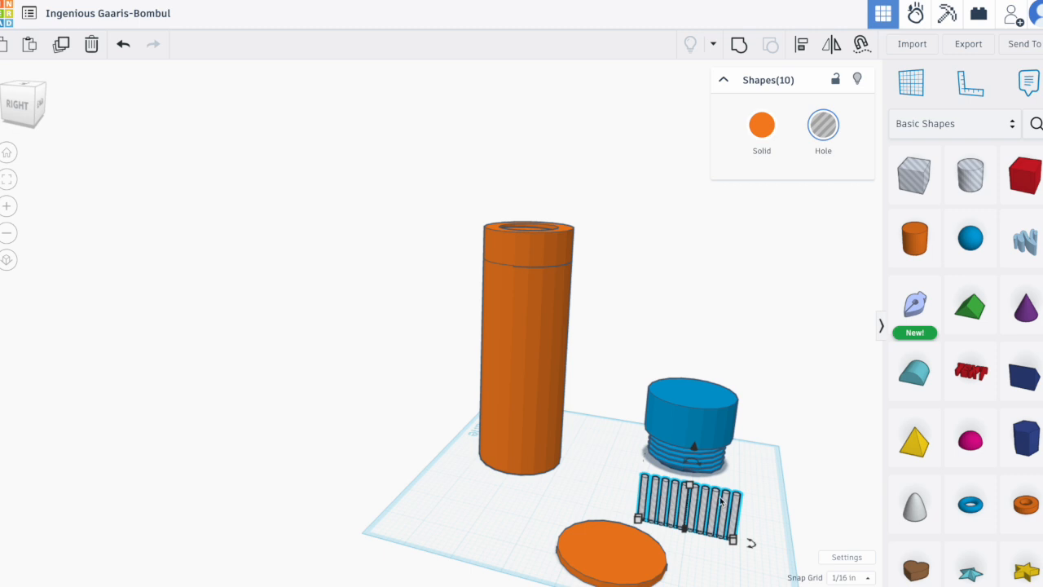
right_drag(541, 512, 594, 517)
scroll(594, 516, down, 3)
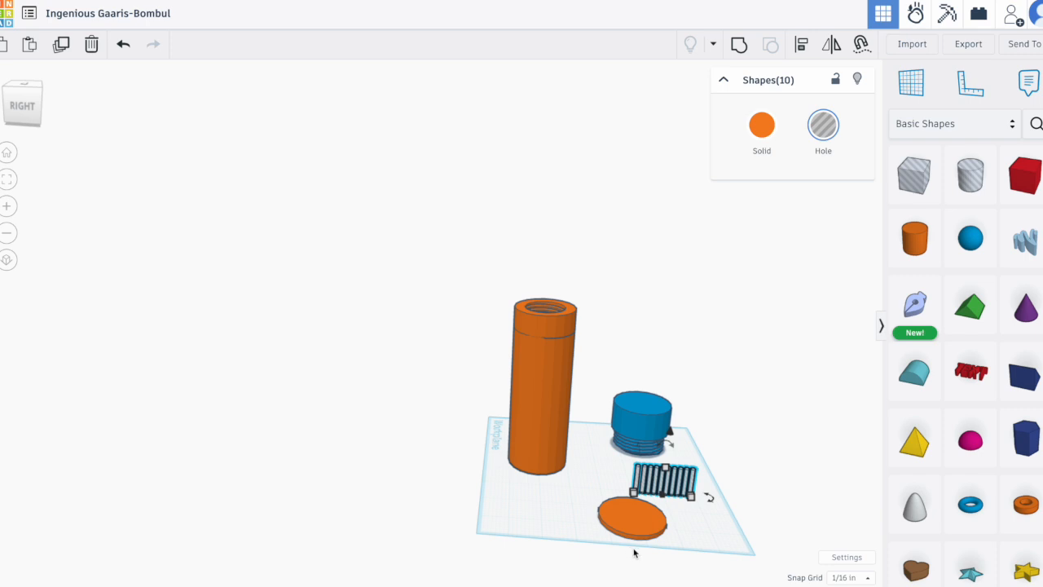
scroll(638, 578, up, 3)
scroll(552, 504, up, 1)
right_drag(552, 505, 554, 543)
click(673, 442)
drag(673, 443, 622, 501)
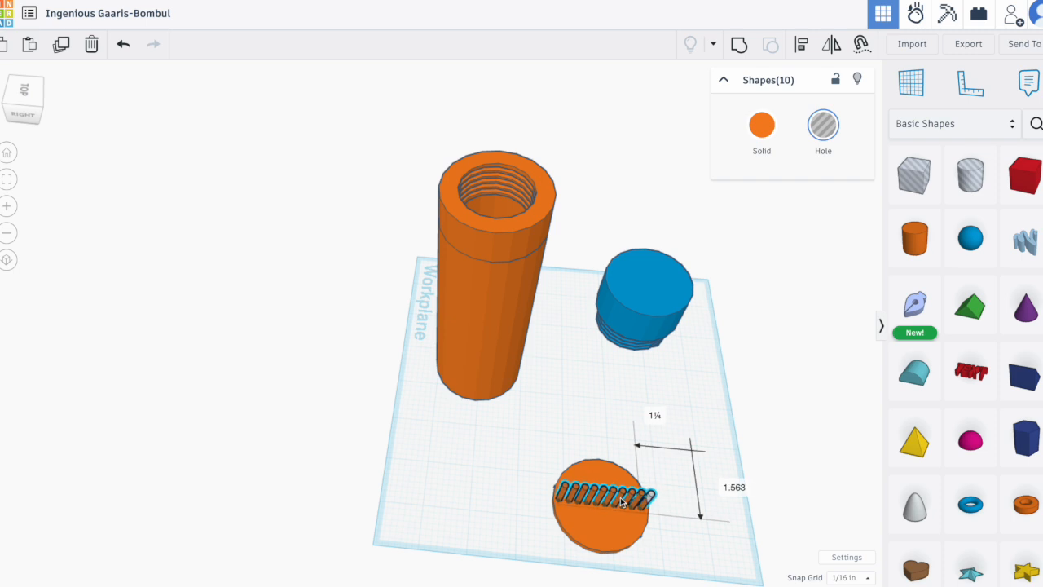
right_drag(676, 530, 651, 523)
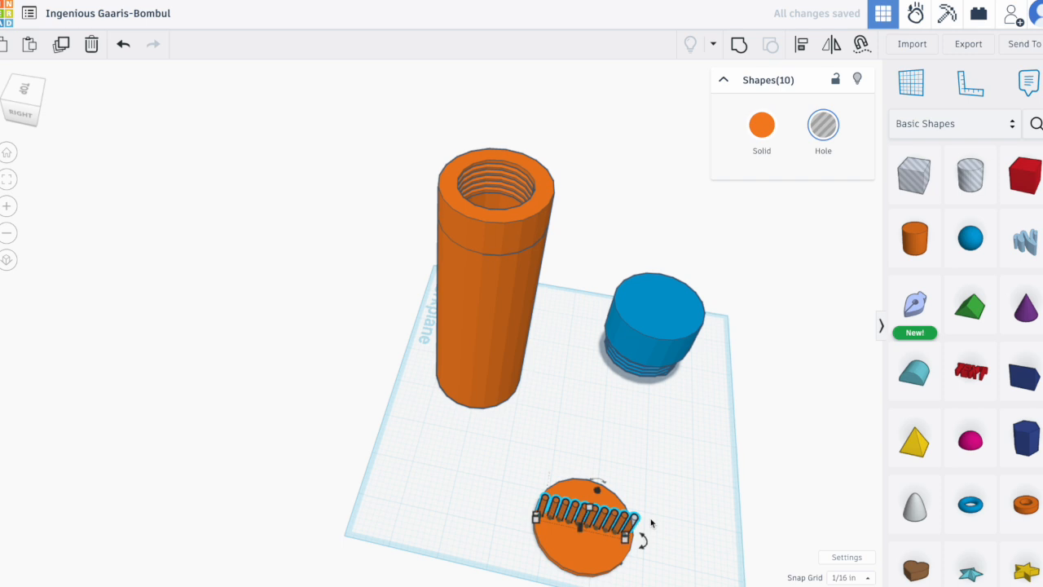
- Paste a copy of the ten-cylinder row beside the orange disc
click(672, 513)
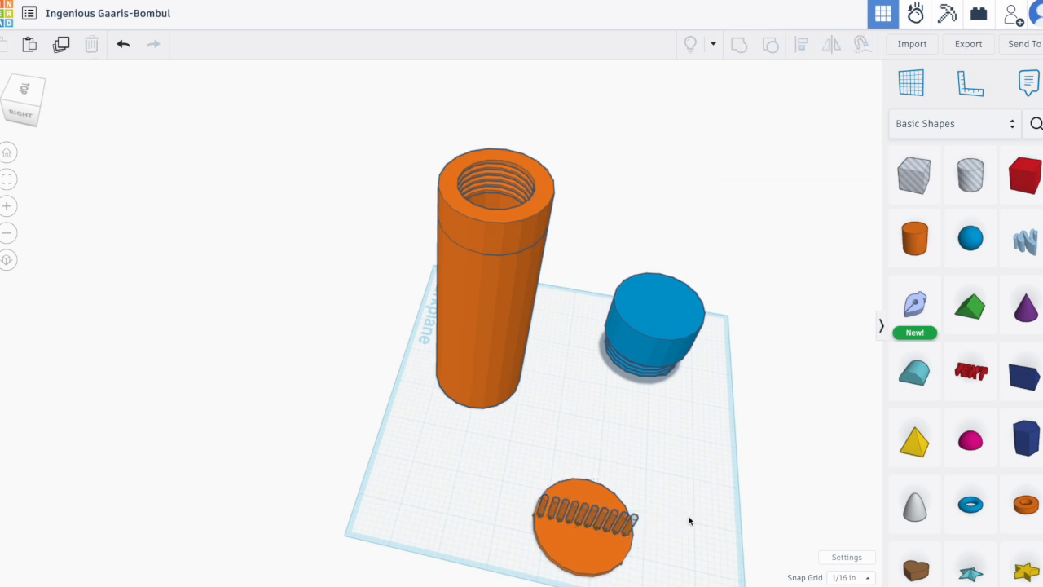
key(ctrl+v)
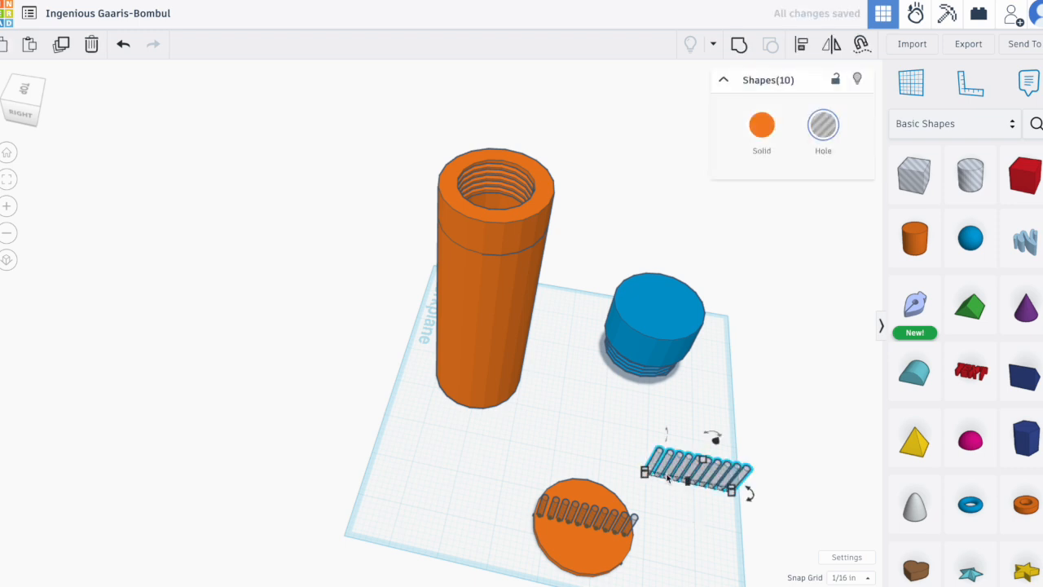
drag(692, 476, 584, 538)
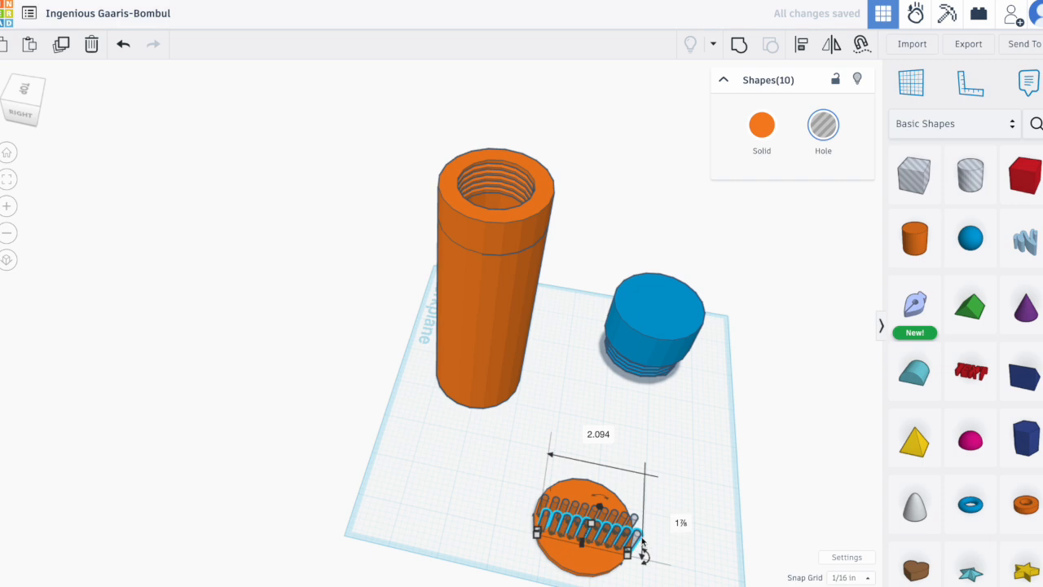
scroll(644, 544, up, 6)
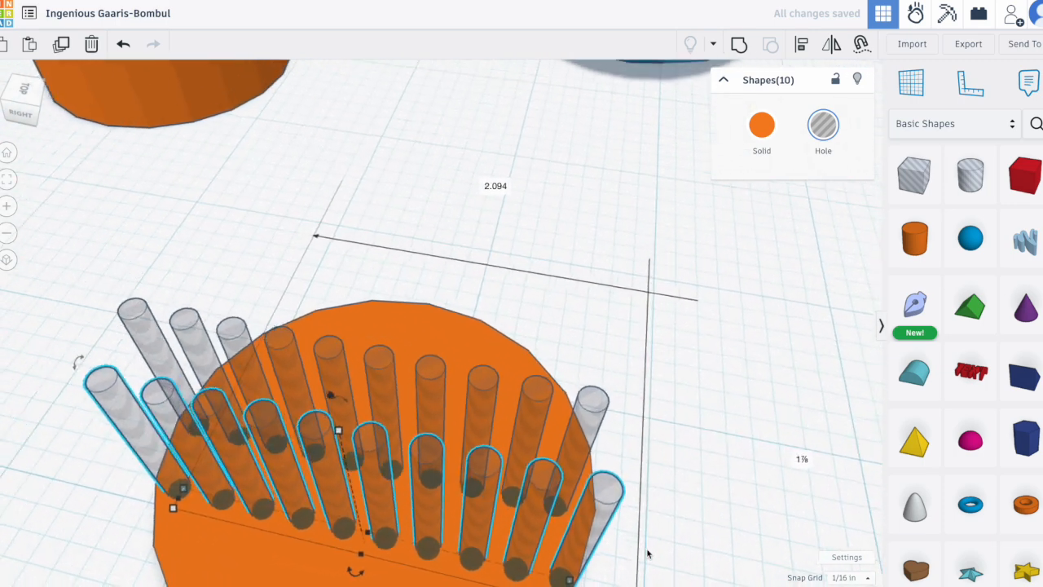
scroll(648, 554, down, 3)
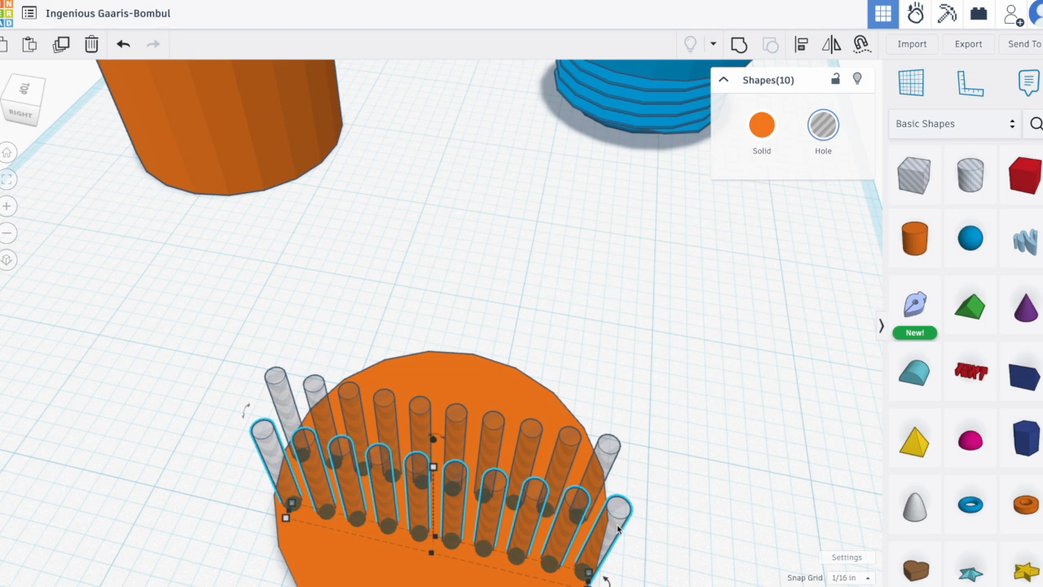
click(664, 519)
drag(608, 527, 684, 489)
key(Delete)
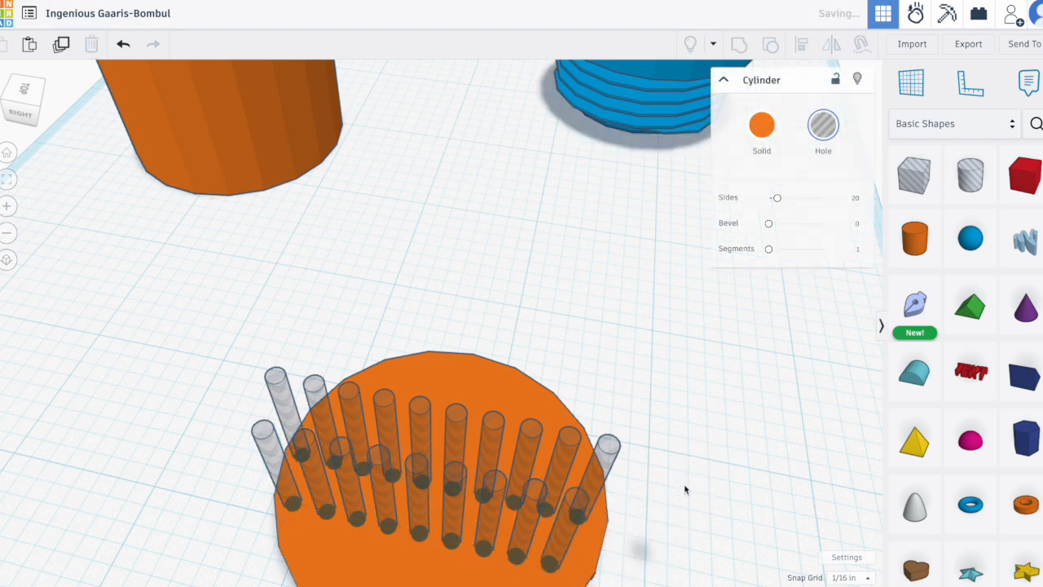
key(ctrl+z)
key(ctrl+z)
key(ctrl+z)
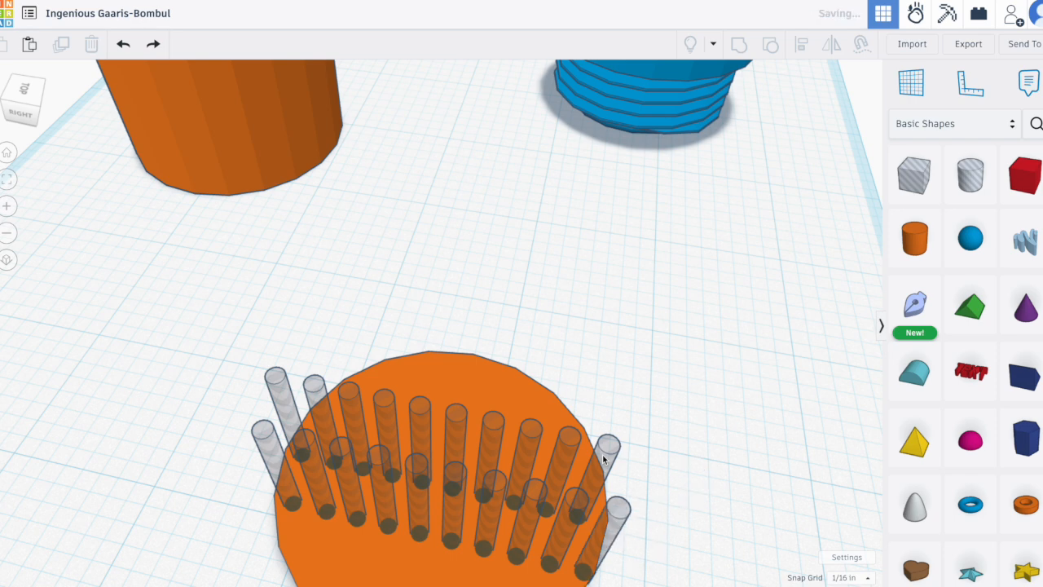
- Delete the first cylinder of the copied row and place the remaining nine on the disc as a second row, staggered between the first row's holes
click(686, 282)
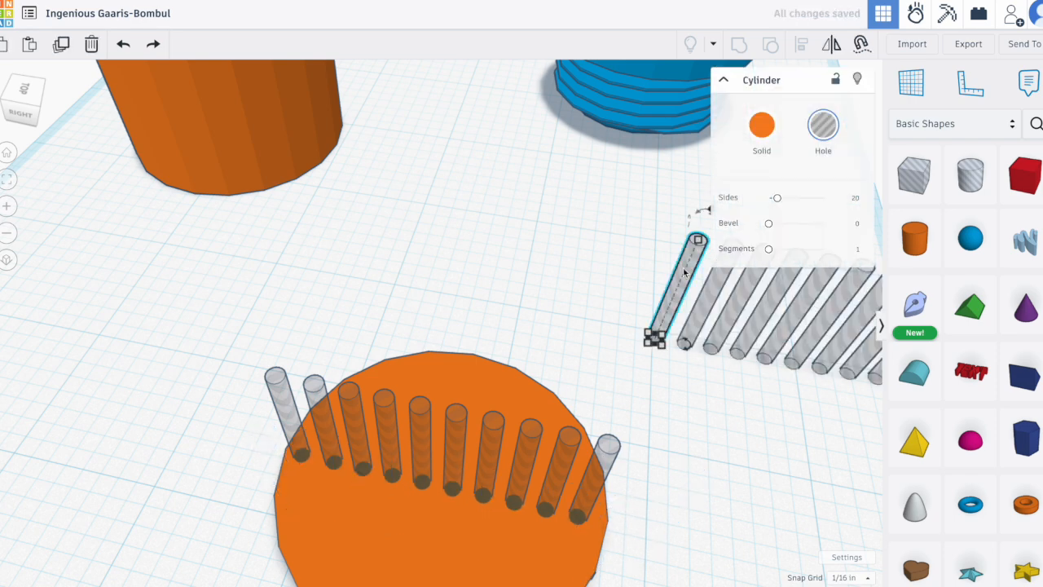
key(Delete)
scroll(723, 395, down, 3)
drag(695, 324, 645, 454)
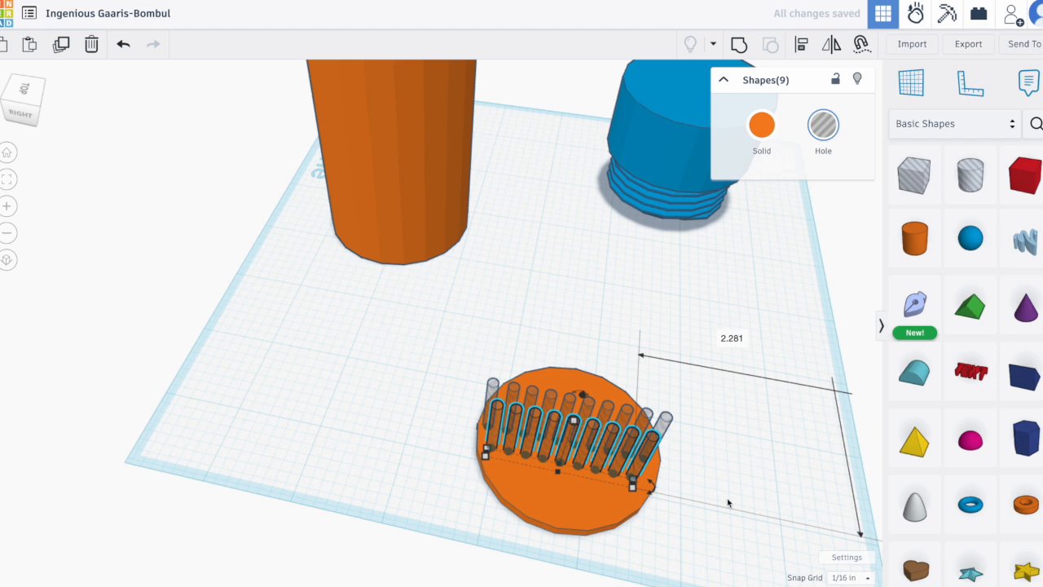
key(Right)
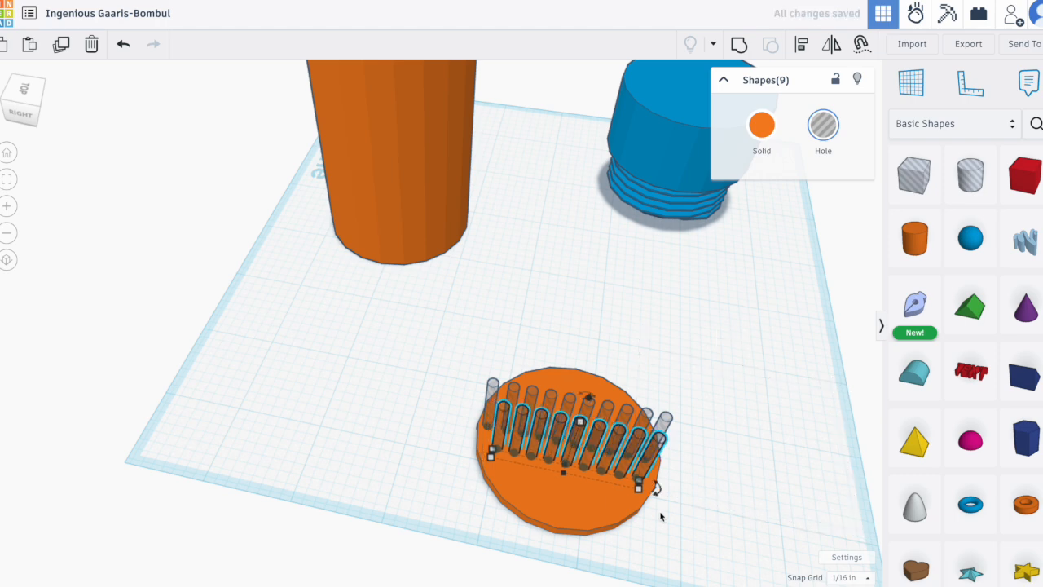
- Paste a copy of the nine-cylinder row beside the disc
right_drag(468, 464, 411, 485)
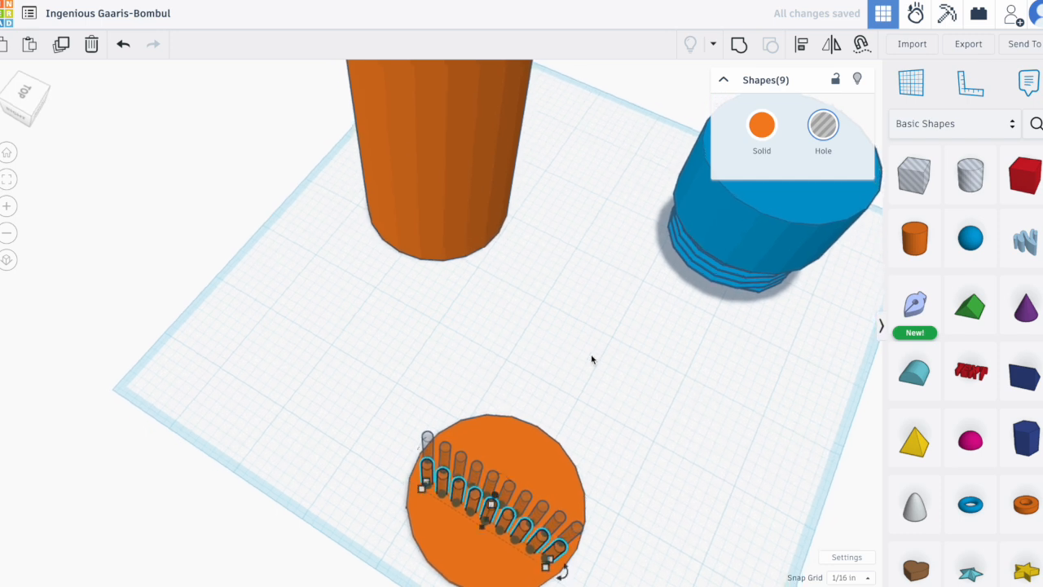
key(ctrl+v)
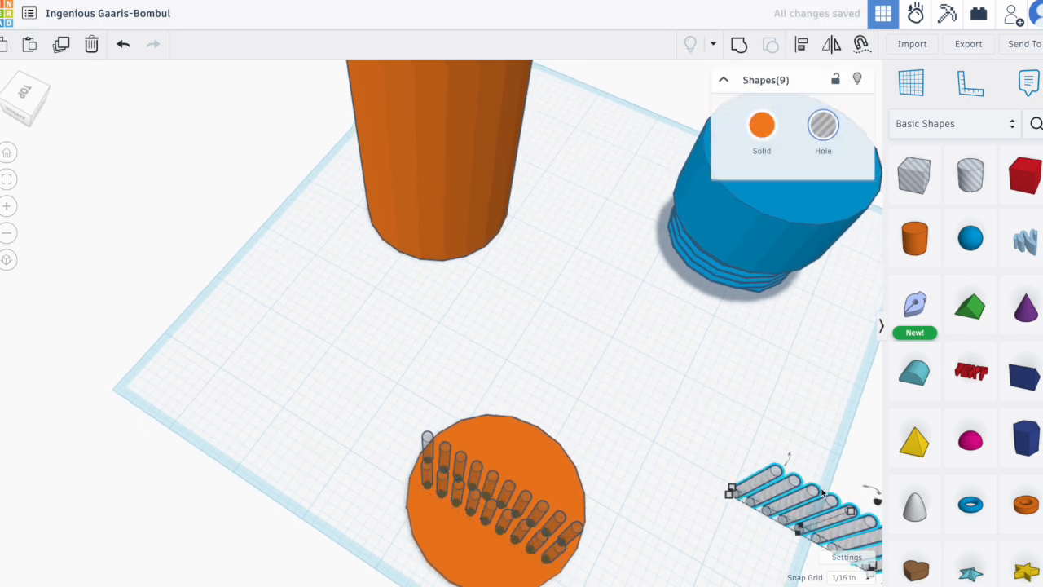
key(Delete)
key(ctrl+z)
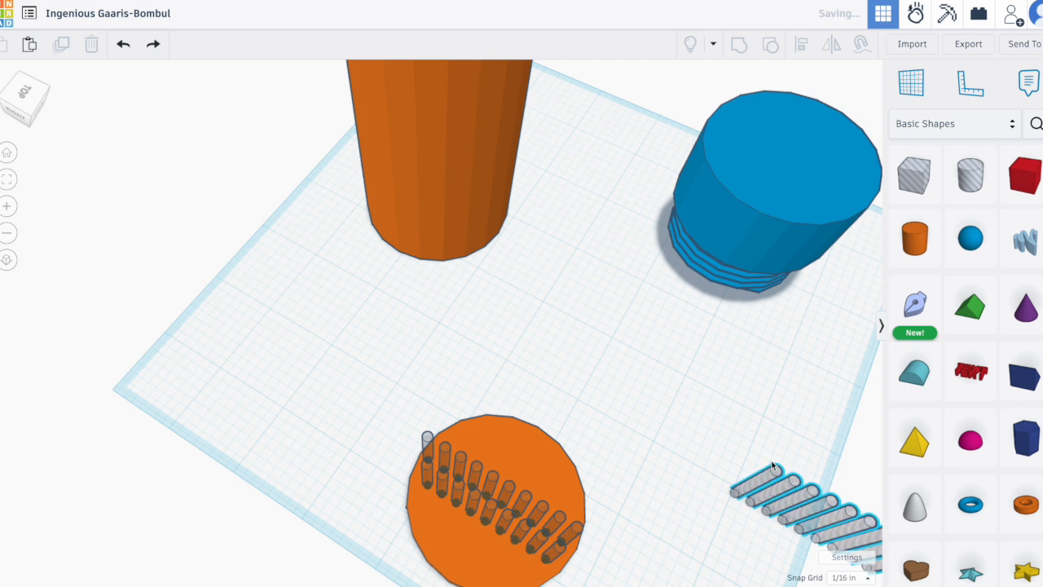
drag(804, 505, 663, 477)
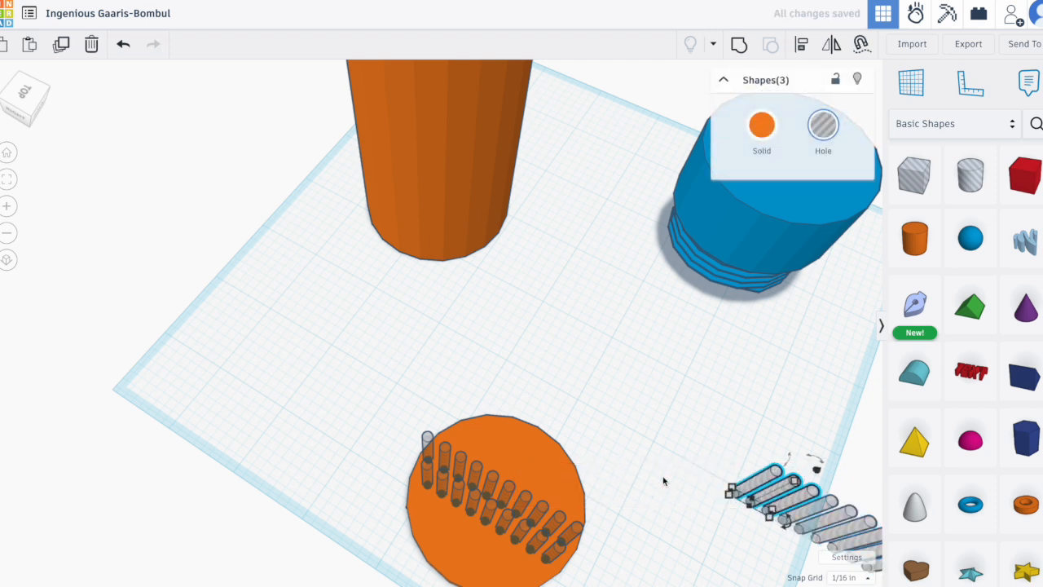
key(Delete)
key(ctrl+z)
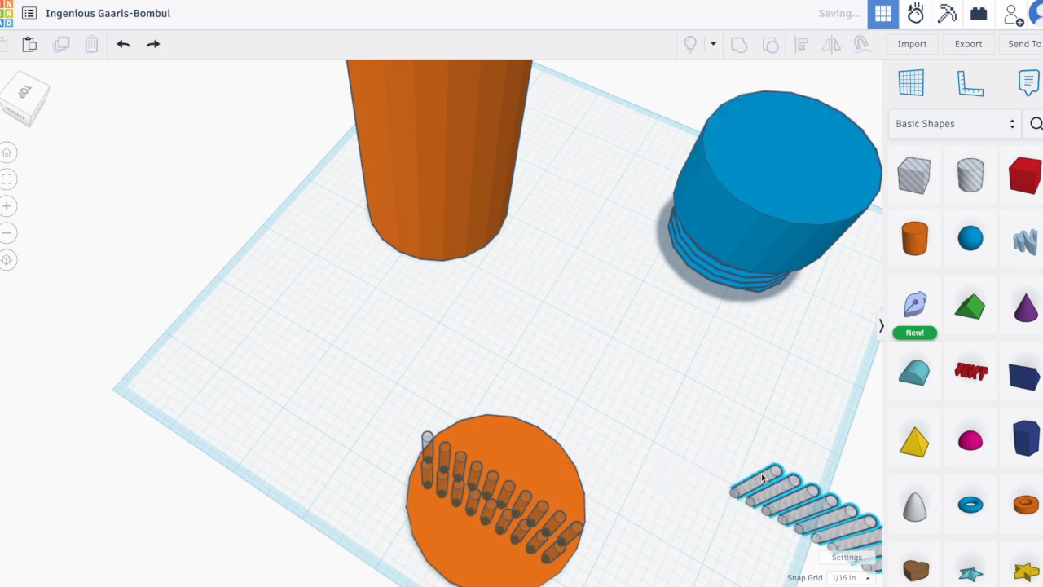
- Move the pasted nine-cylinder row about 3.044 in and 1.25 in onto the disc, on the other side of the ten-cylinder row
drag(786, 489, 465, 434)
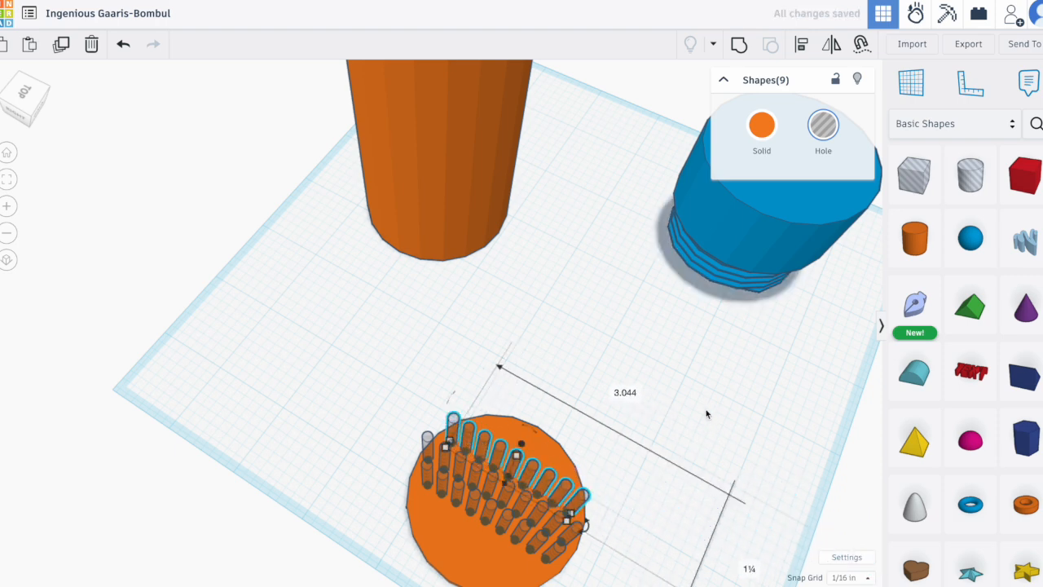
right_drag(569, 518, 590, 503)
- Paste another nine-cylinder row, move it clear of the disc and remove its end cylinder to leave eight
key(super+v)
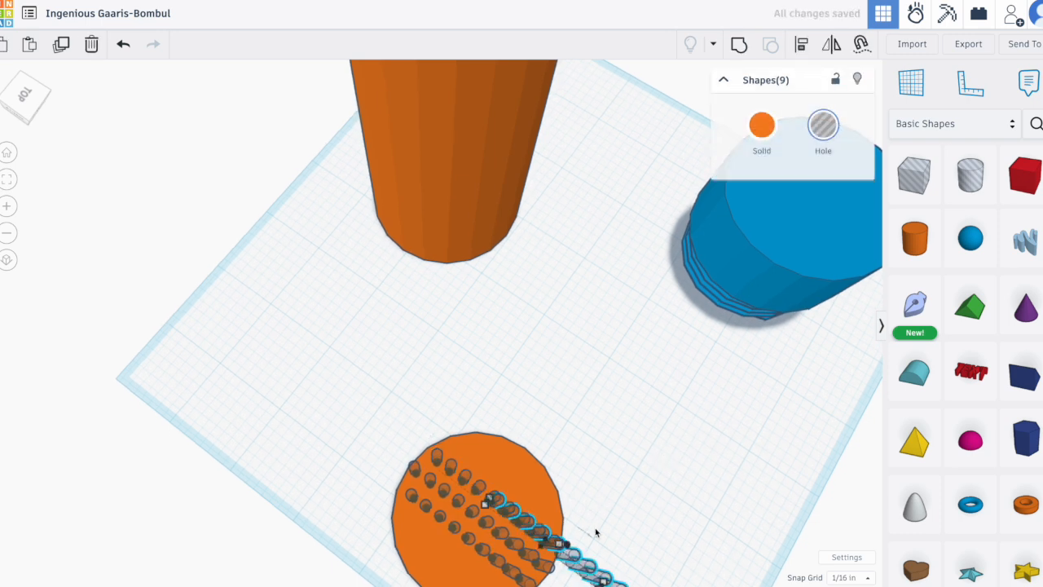
drag(582, 574, 670, 454)
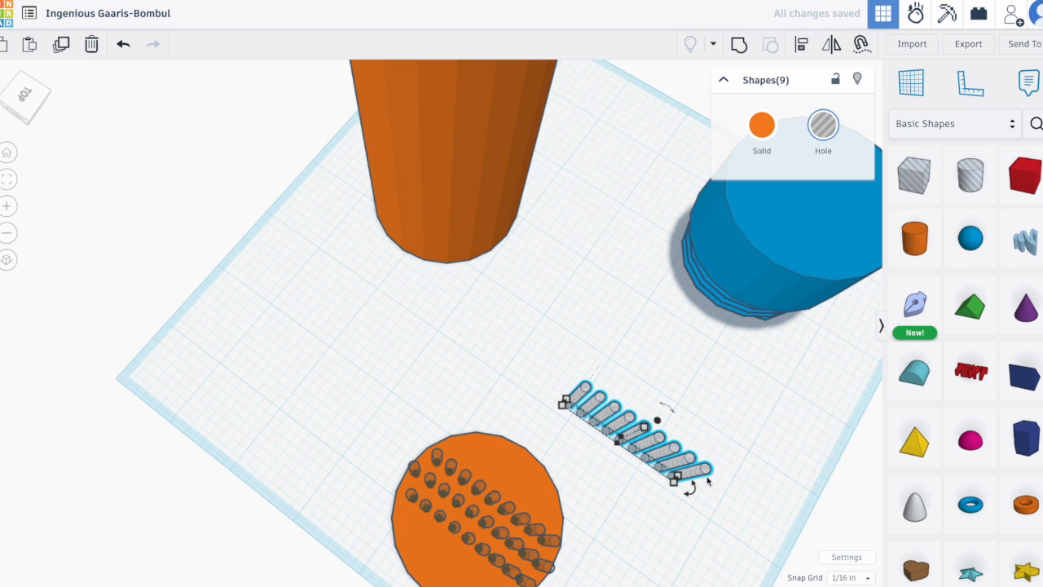
click(710, 480)
click(693, 466)
click(695, 472)
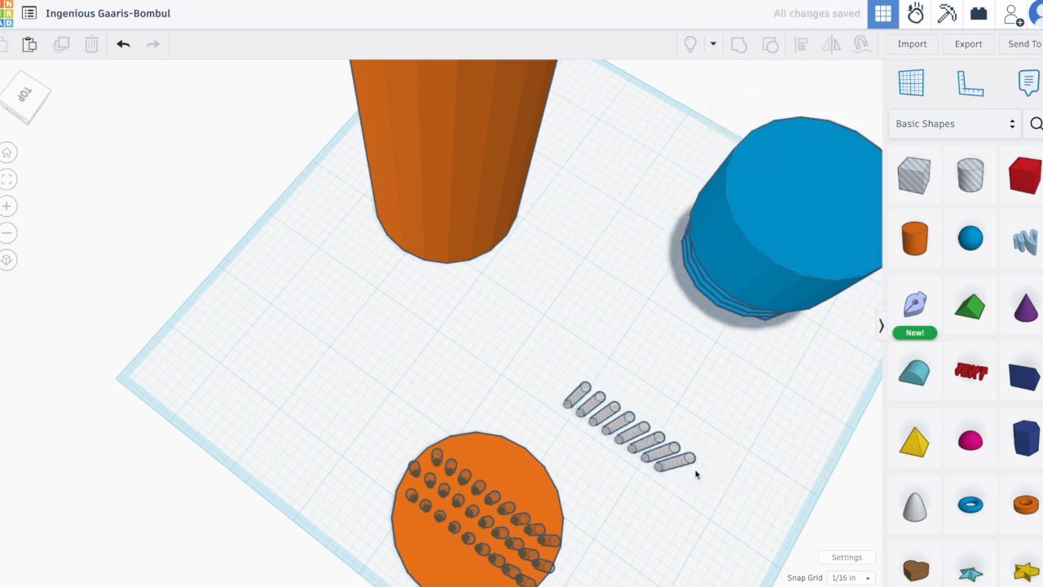
- Duplicate the eight-cylinder row and fit the copy on the disc beyond the outer nine-cylinder row nearest the container
drag(673, 467, 575, 391)
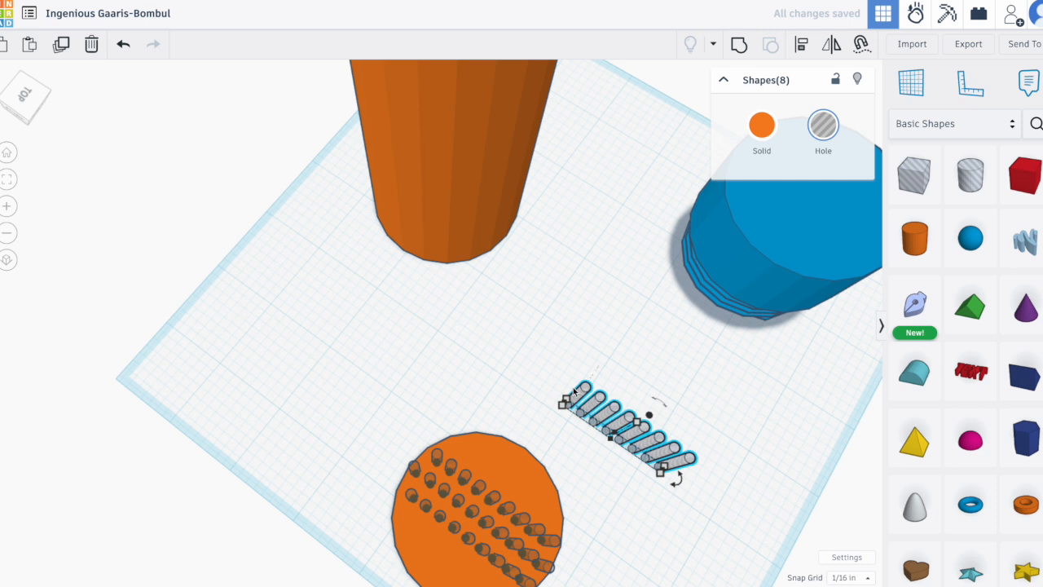
key(ctrl+d)
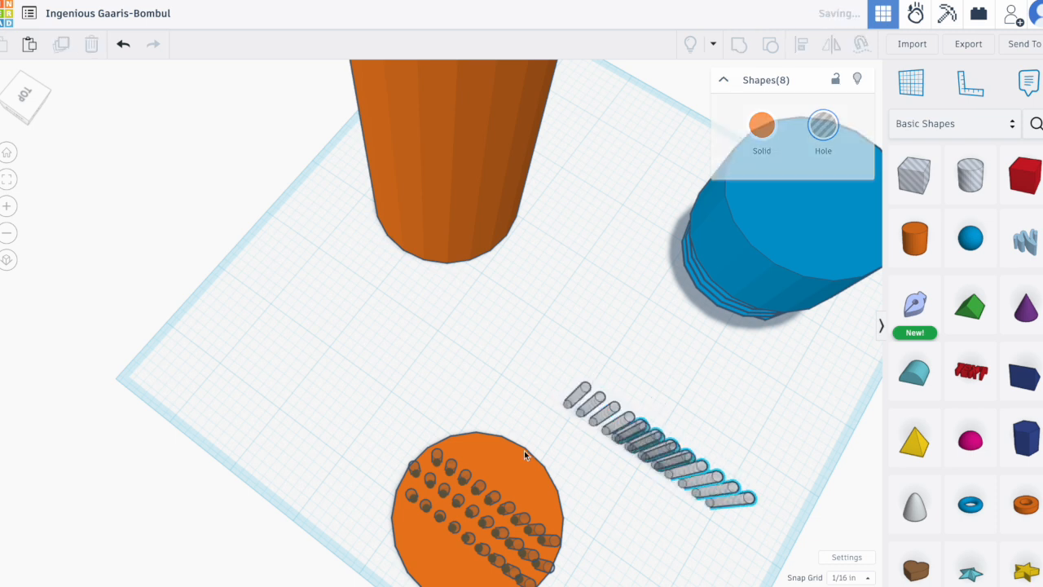
drag(708, 480, 531, 500)
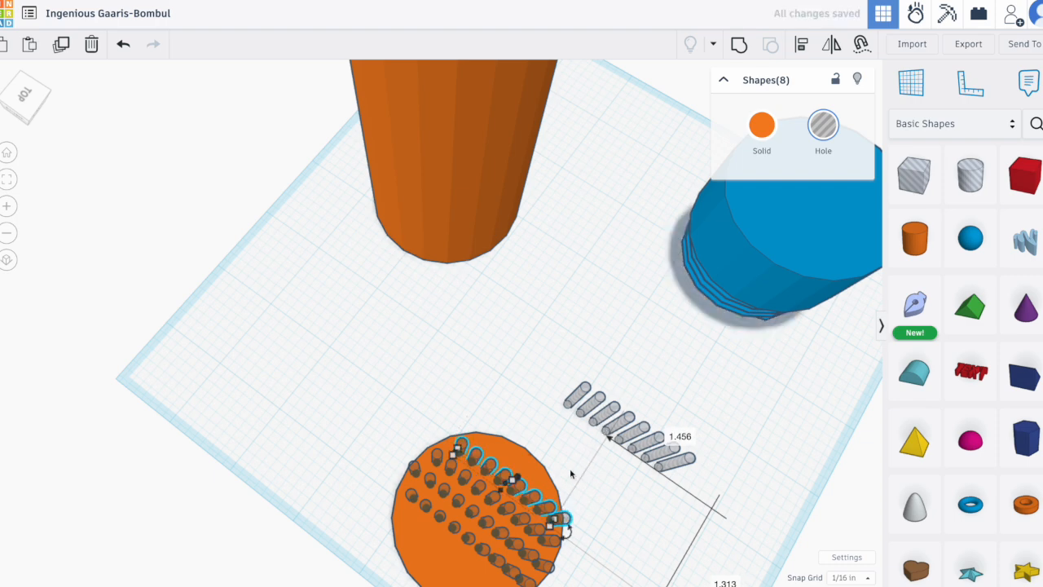
right_drag(458, 435, 435, 419)
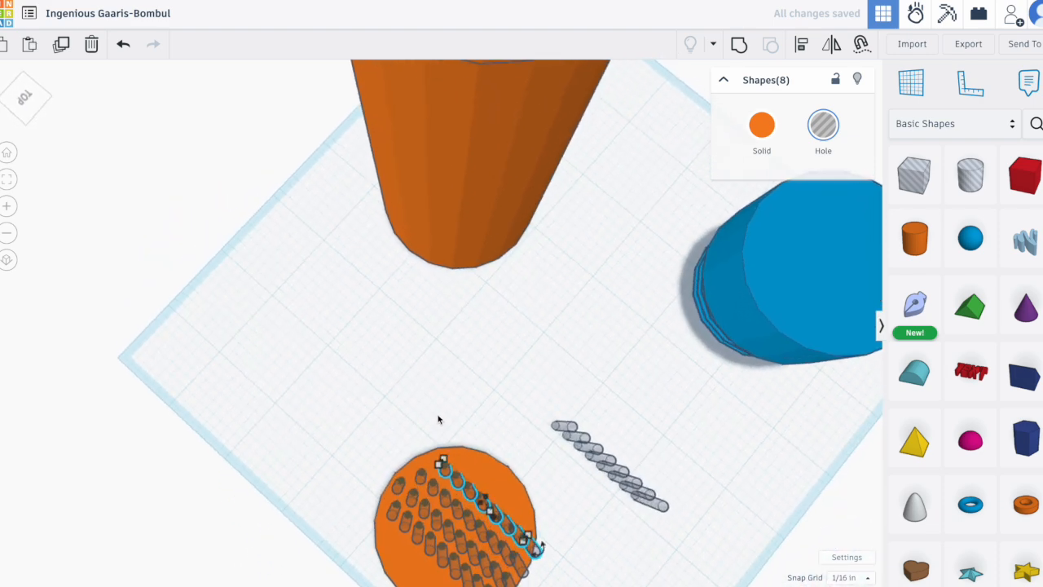
key(Left)
scroll(464, 391, up, 3)
scroll(464, 390, down, 4)
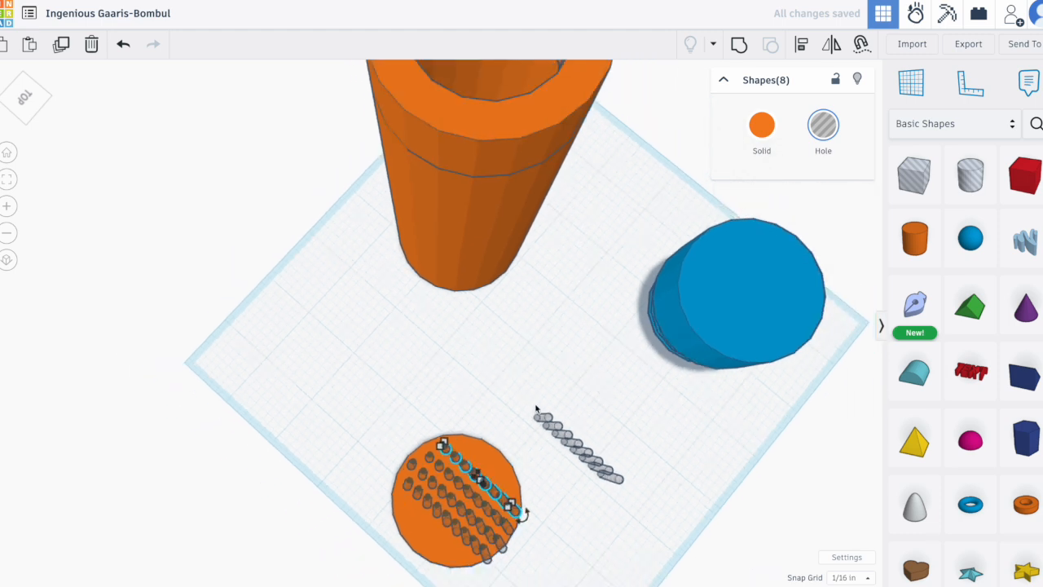
- Move the spare eight-cylinder row onto the opposite side of the disc as the fifth row
drag(535, 408, 448, 552)
mouse_move(667, 507)
right_down()
mouse_move(635, 446)
mouse_move(673, 505)
right_up()
- Move a copy of the eight-cylinder row clear of the disc and delete its end cylinder to leave seven
drag(457, 530, 599, 406)
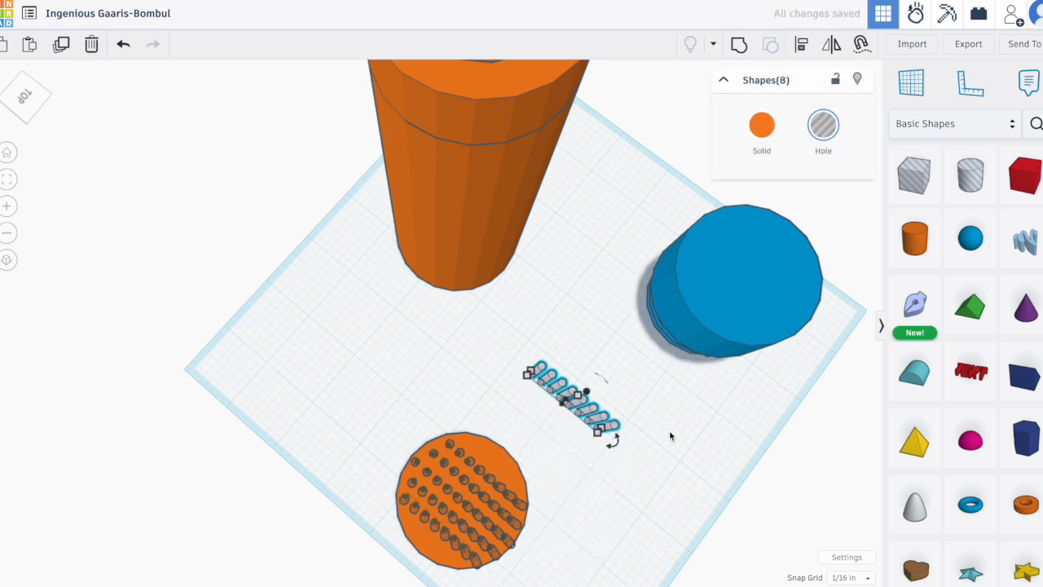
click(632, 426)
click(612, 424)
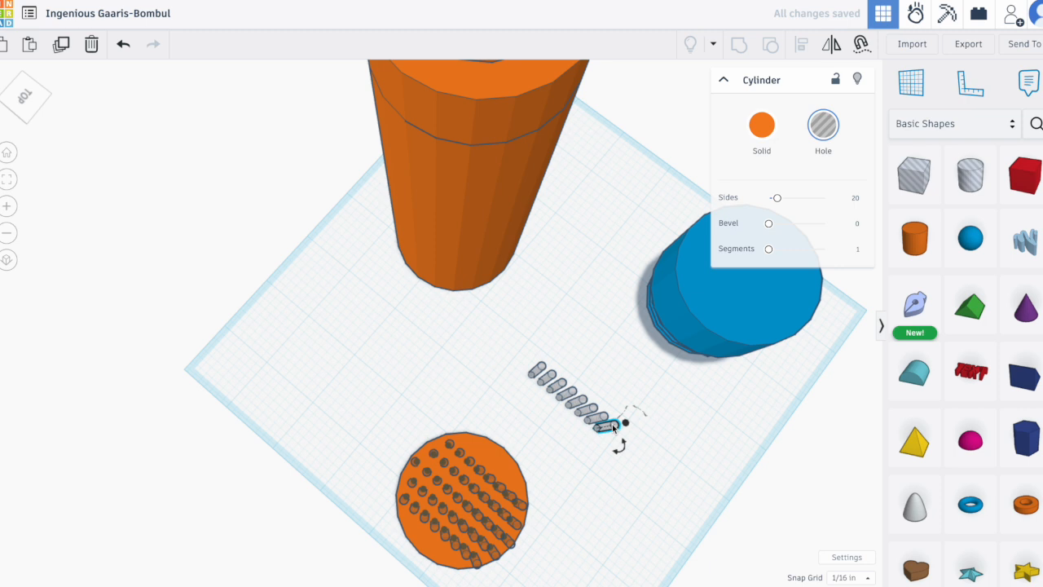
drag(612, 424, 521, 362)
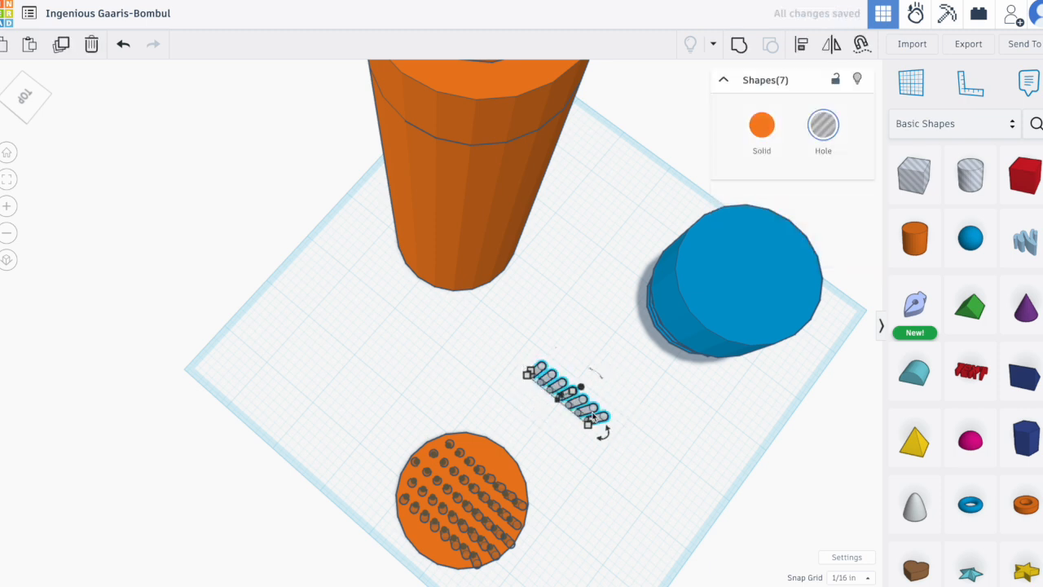
- Try to fit the seven-cylinder row along the disc's outer edge on the cap side, and undo the move
drag(588, 415, 512, 484)
click(599, 484)
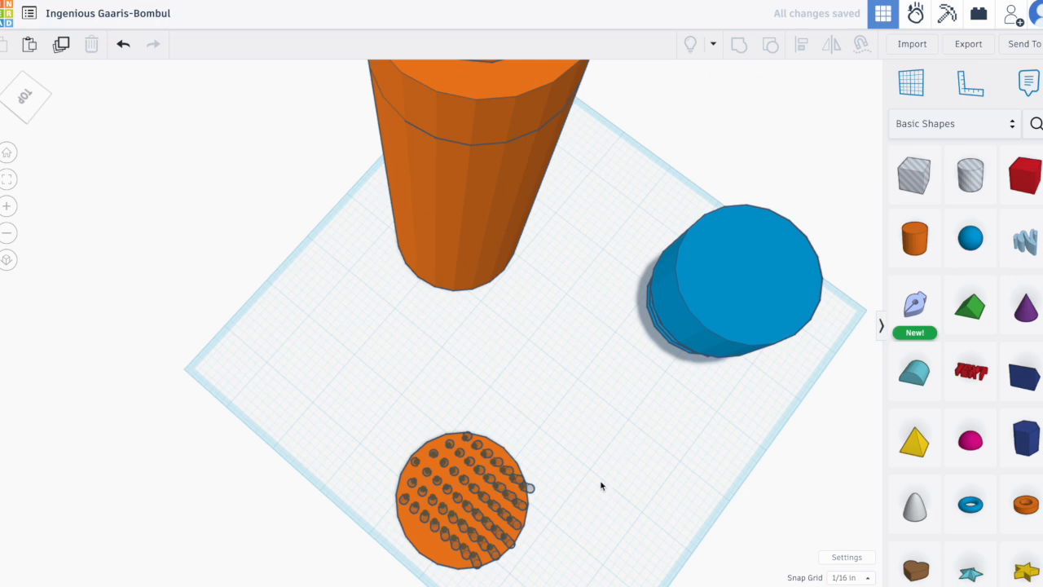
right_drag(593, 495, 569, 503)
key(ctrl+z)
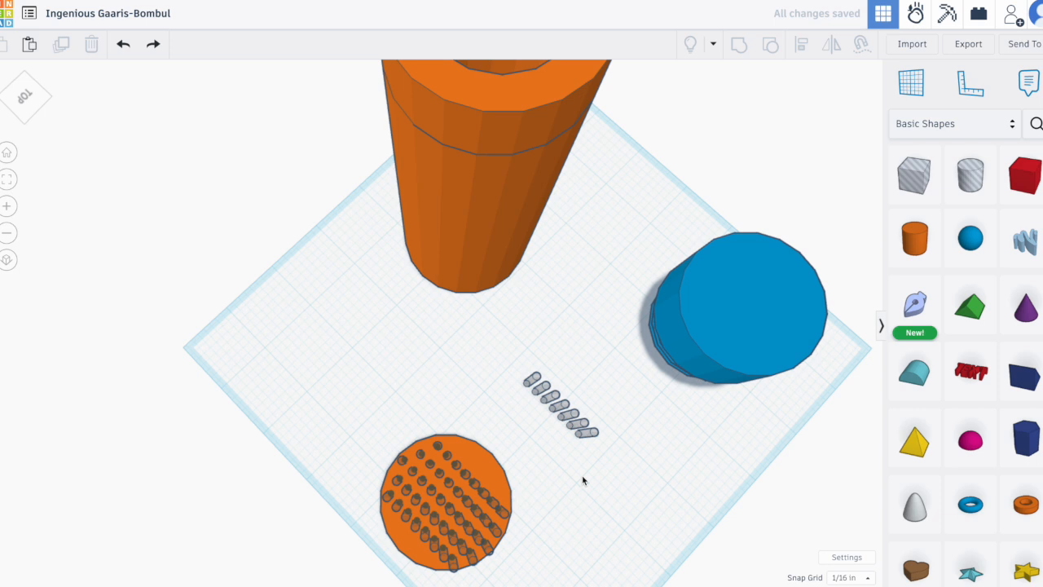
- Delete another end cylinder to leave six and move the row about 1.463 in and 0.088 in onto the disc's edge
click(590, 434)
key(Delete)
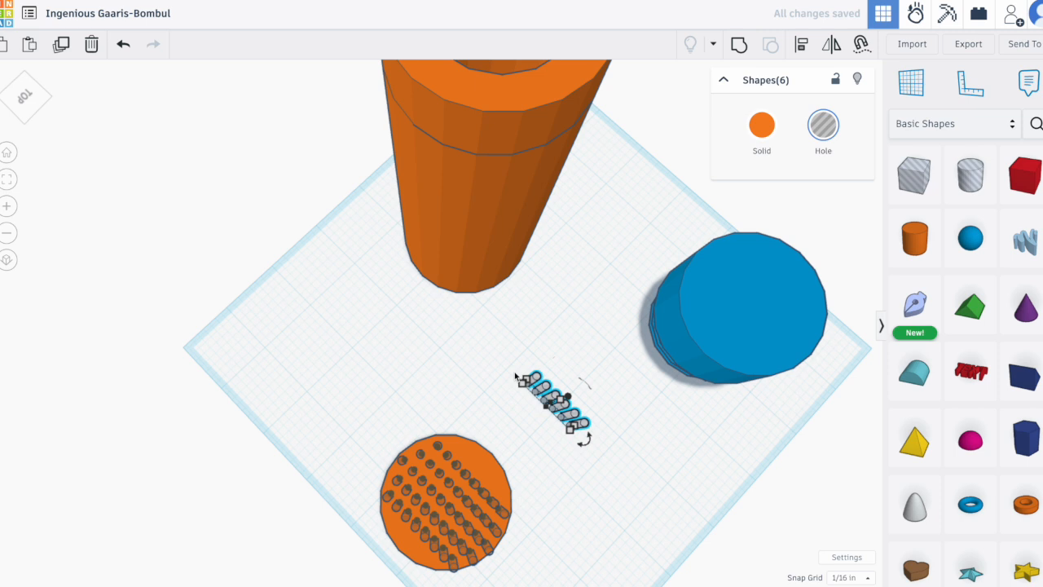
drag(542, 393, 473, 464)
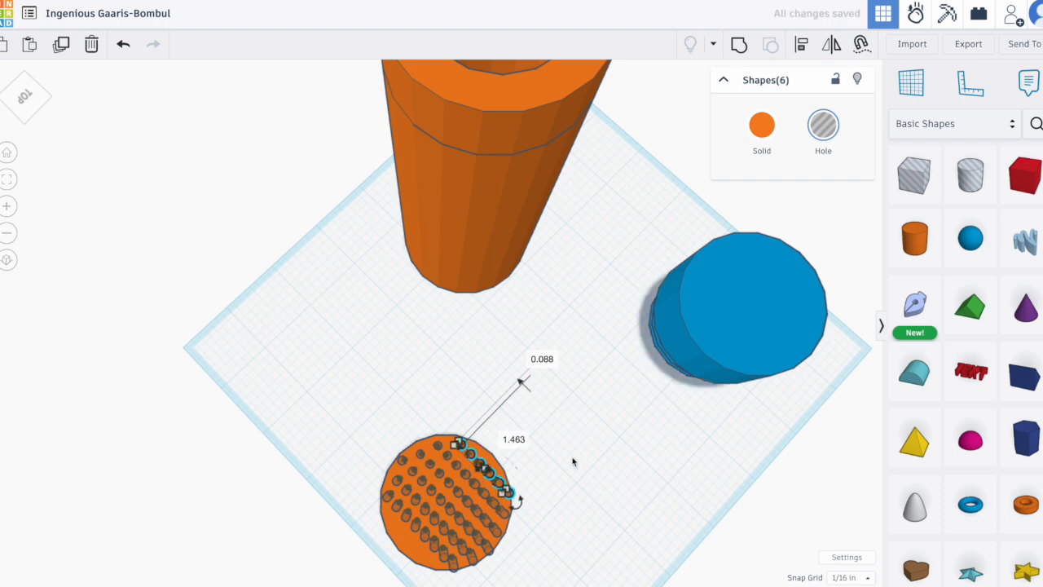
- Duplicate the six-cylinder row and place the copy along the opposite edge of the disc as the seventh row
right_drag(582, 464, 592, 403)
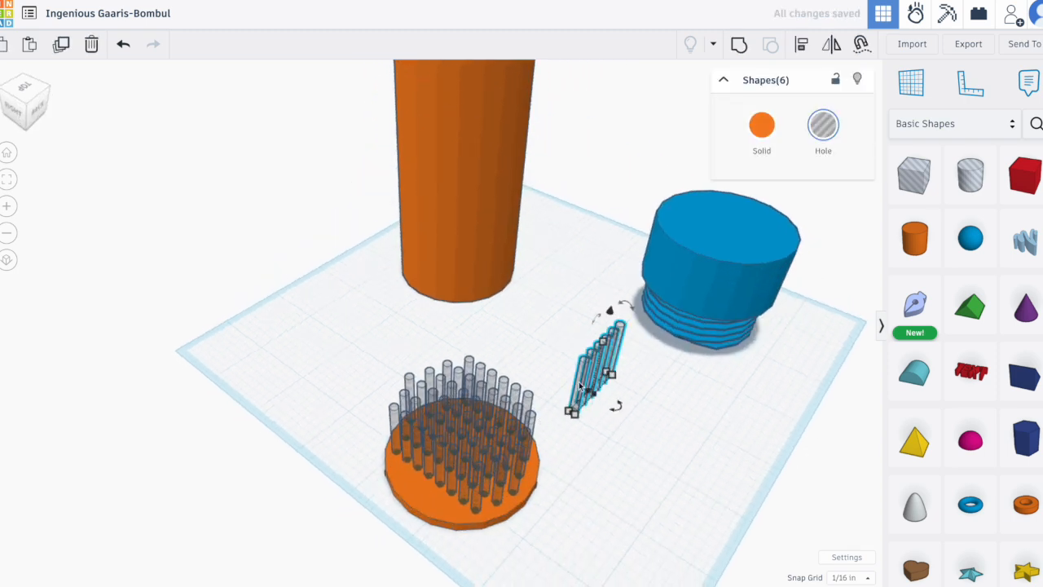
drag(619, 401, 560, 427)
drag(594, 365, 418, 476)
click(324, 468)
right_drag(324, 422, 360, 467)
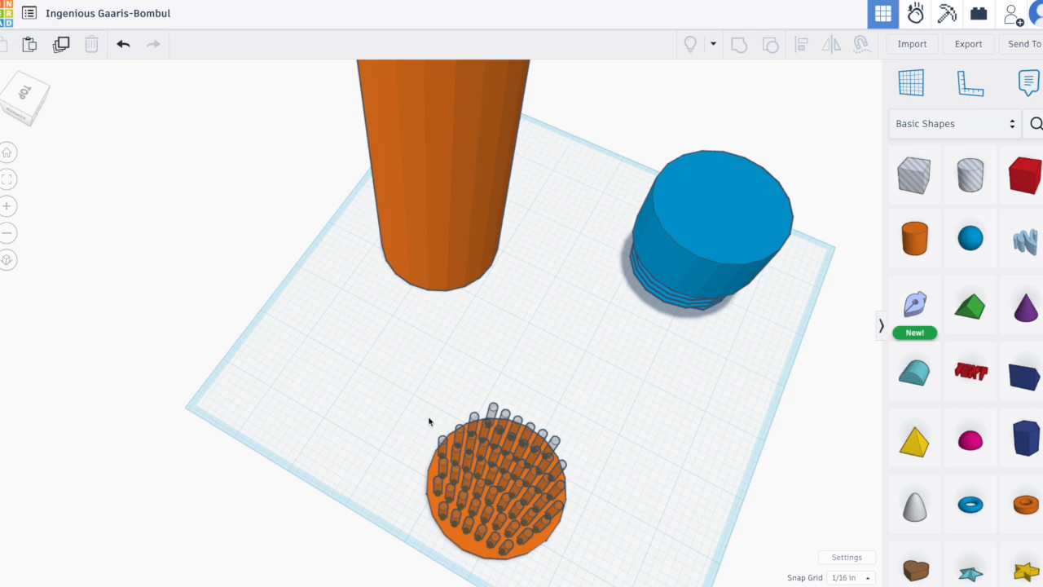
- Group the disc with all the cylinder holes so that it becomes perforated
drag(400, 376, 617, 564)
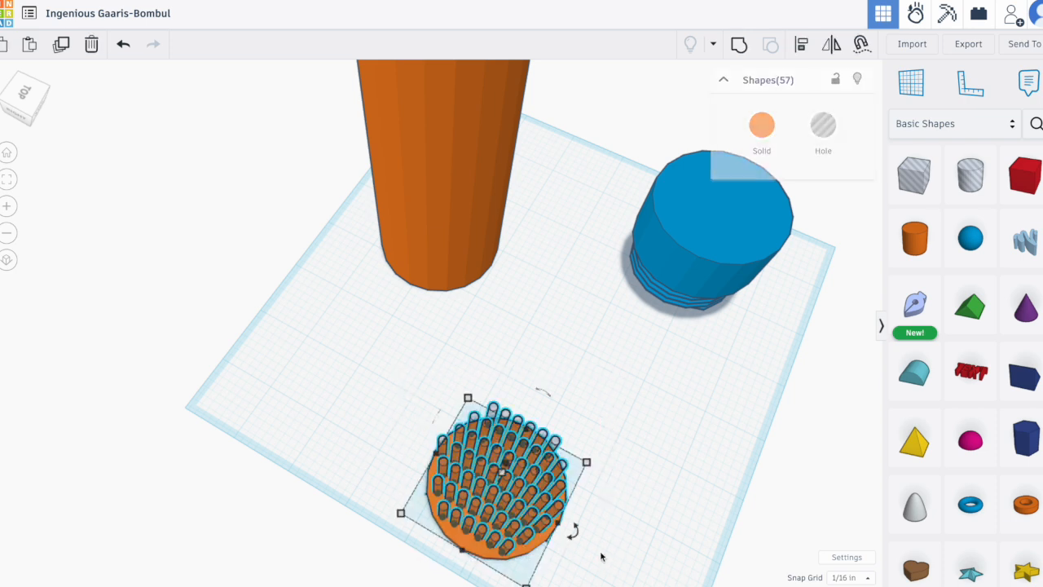
click(740, 48)
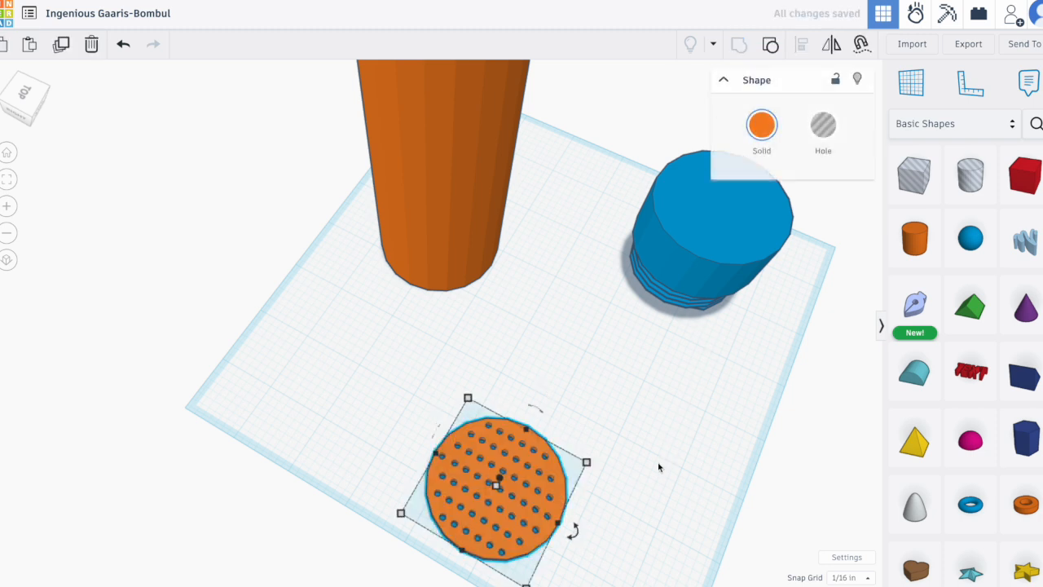
mouse_move(658, 468)
right_down()
mouse_move(562, 448)
mouse_move(521, 402)
mouse_move(594, 385)
mouse_move(635, 468)
mouse_move(677, 460)
mouse_move(692, 471)
mouse_move(694, 496)
mouse_move(673, 520)
mouse_move(668, 361)
mouse_move(634, 431)
mouse_move(665, 454)
right_up()
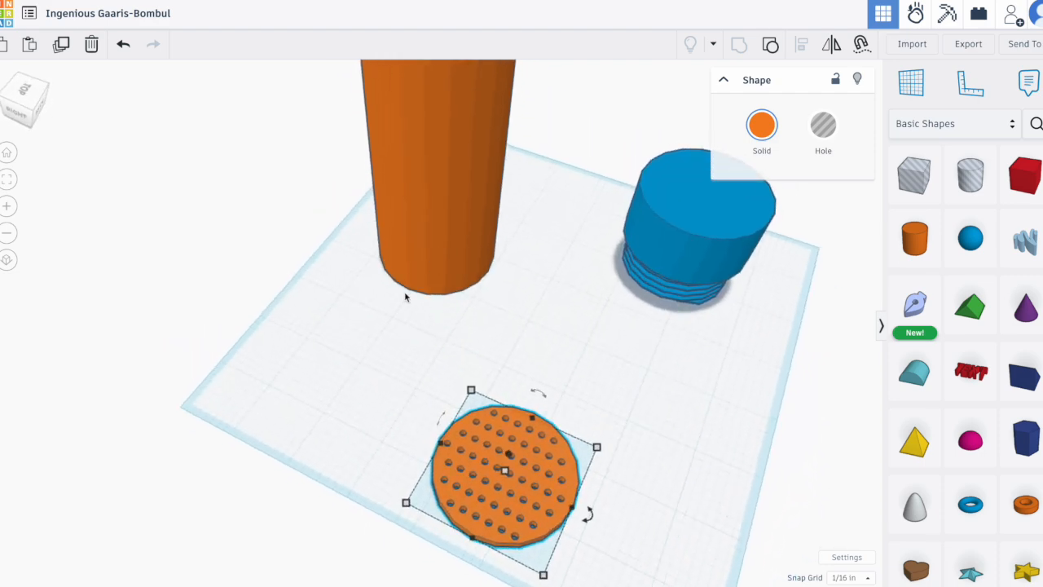
- Turn the threaded container upside down so its wide unthreaded end faces up
scroll(333, 389, down, 5)
click(392, 271)
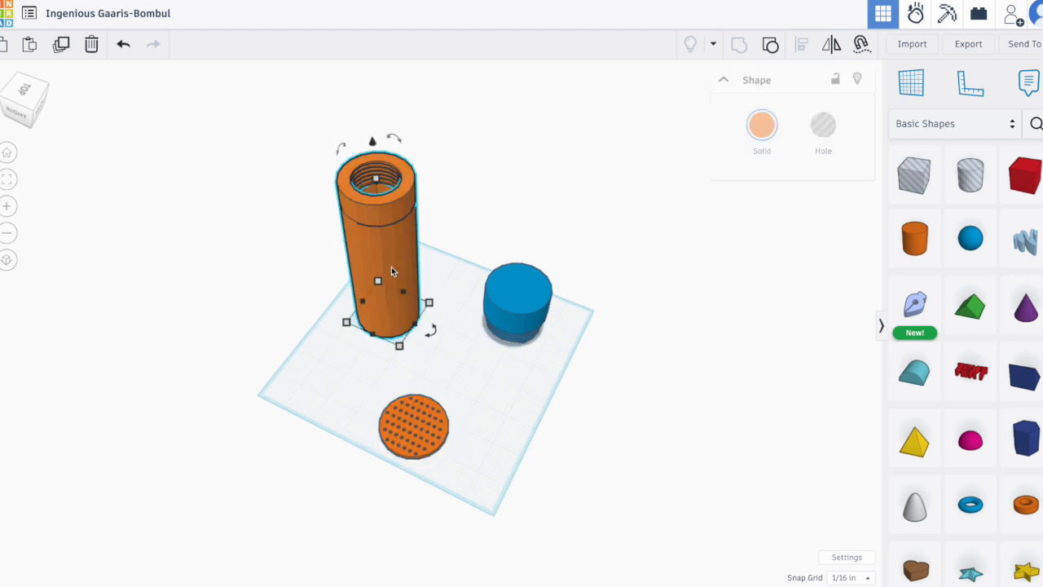
drag(394, 139, 402, 278)
- Try to move the perforated disc along the workplane into the container's base, and undo the move
drag(415, 416, 390, 303)
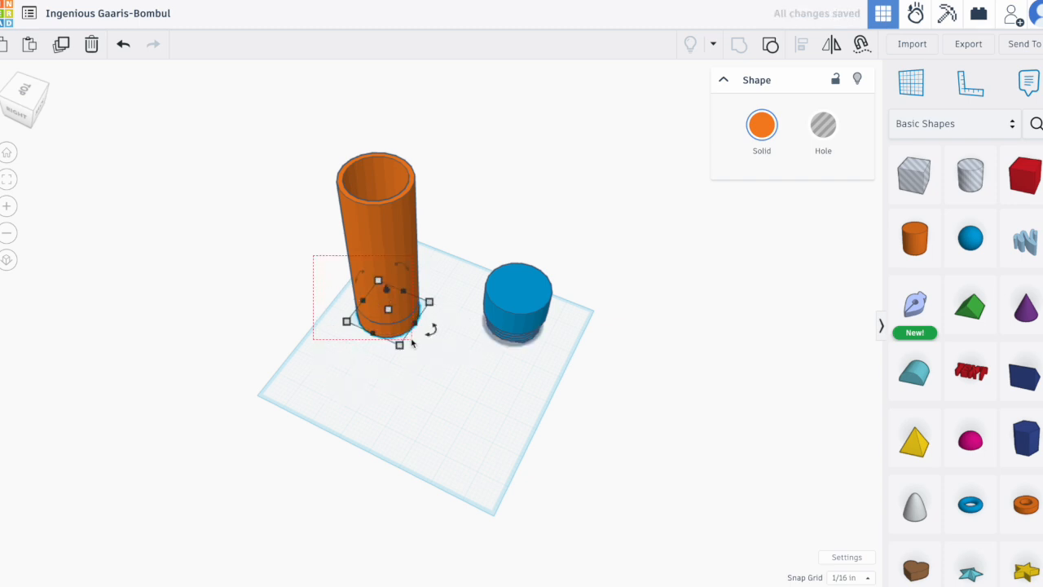
click(285, 302)
key(ctrl+z)
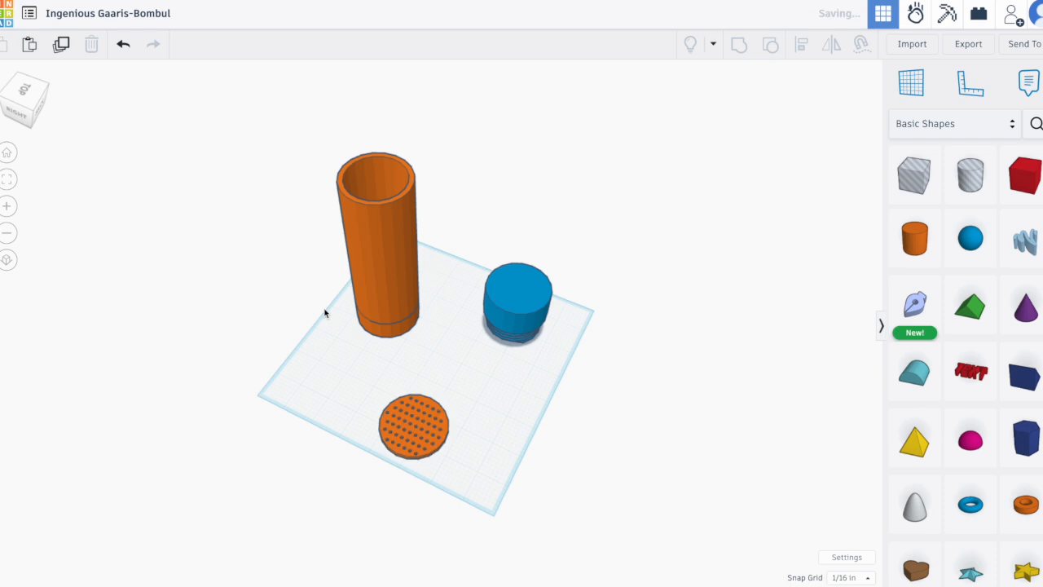
- Move the perforated disc over the container and raise it to 6 in above the workplane
click(415, 434)
drag(411, 454, 382, 353)
drag(384, 301, 377, 159)
right_drag(272, 309, 294, 319)
drag(367, 131, 366, 122)
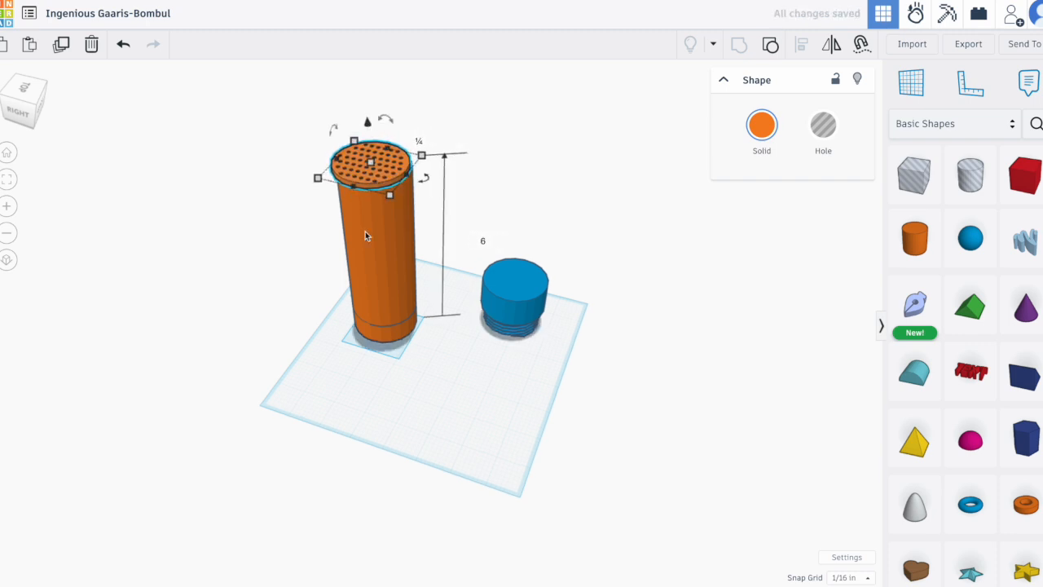
- Lower the perforated disc onto the container's upper rim and select both shapes together
scroll(365, 233, up, 3)
right_drag(366, 232, 353, 195)
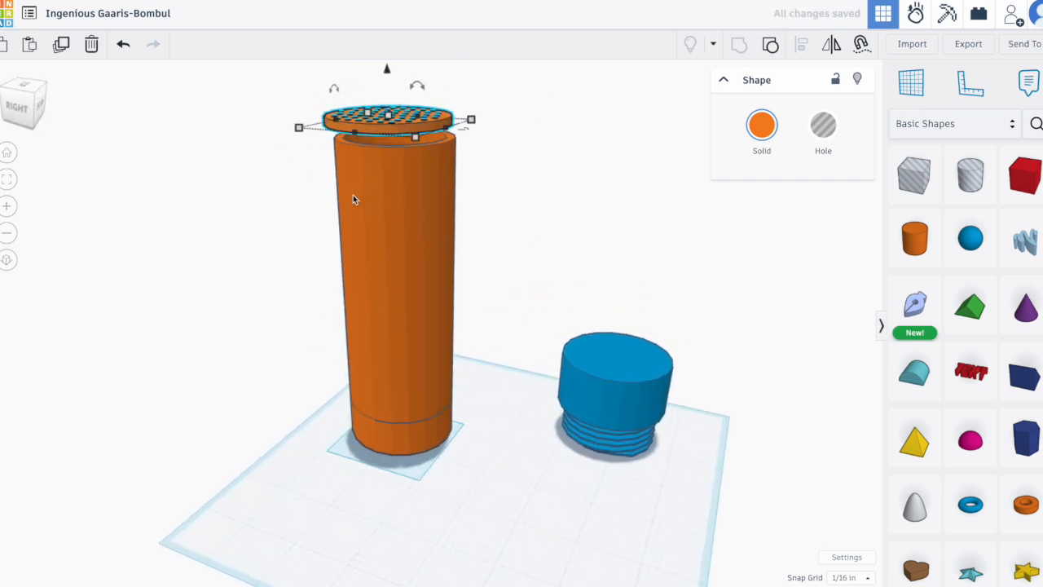
drag(387, 70, 388, 86)
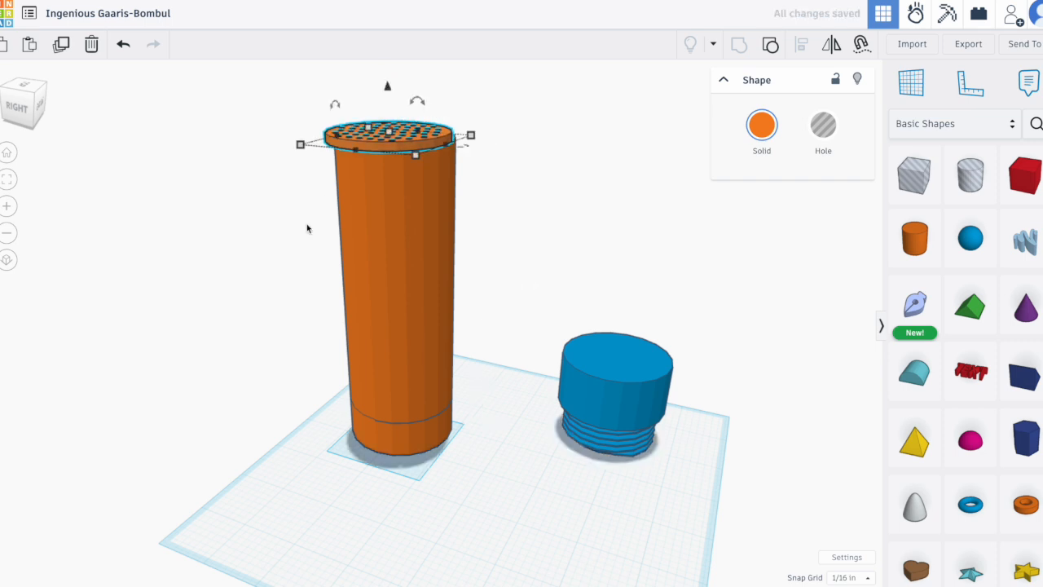
right_drag(305, 257, 419, 248)
drag(435, 116, 247, 224)
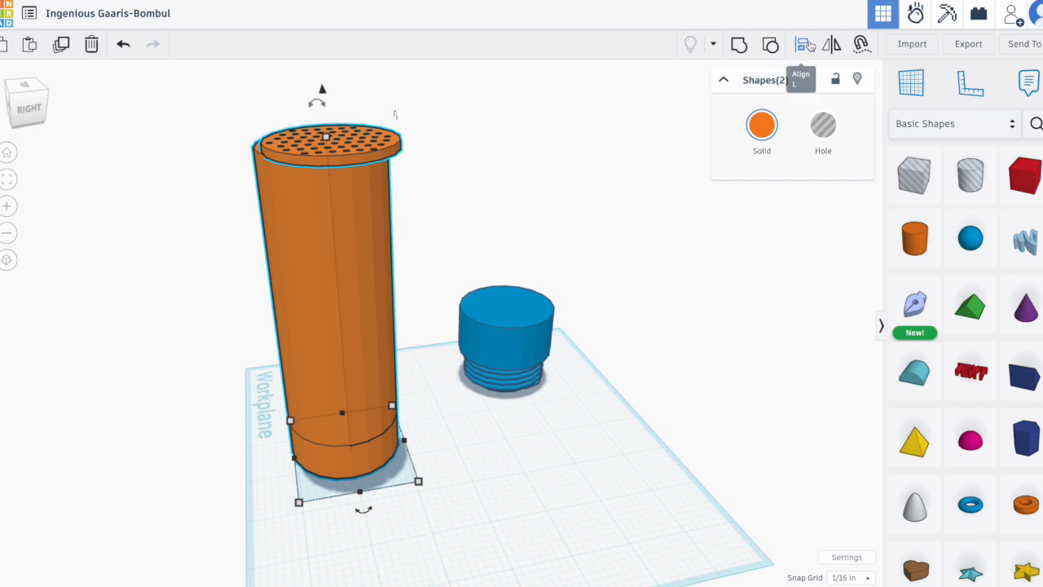
- Try to align the disc and the container at their upper faces, and undo the alignment
click(805, 45)
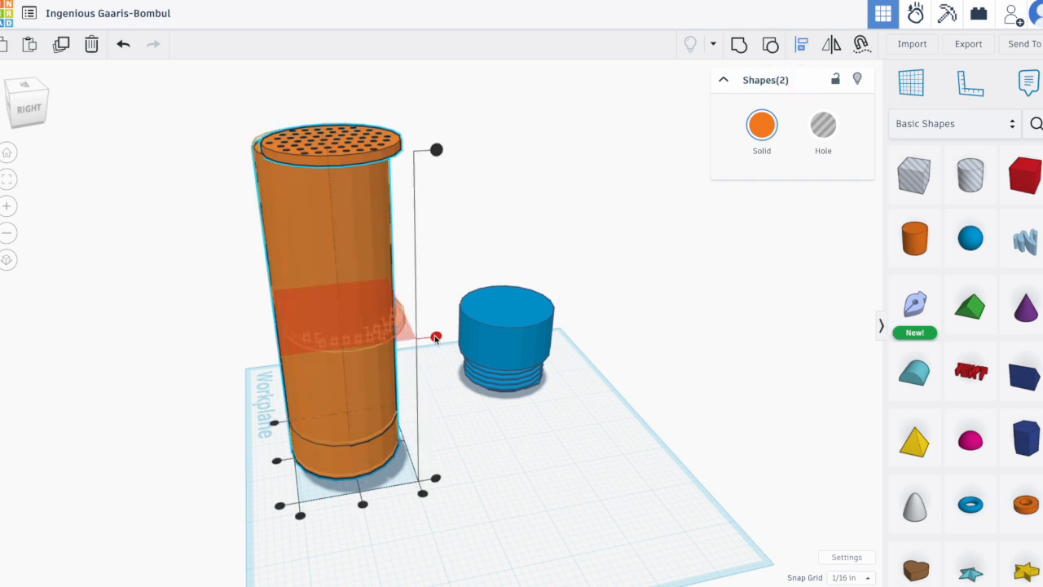
click(436, 150)
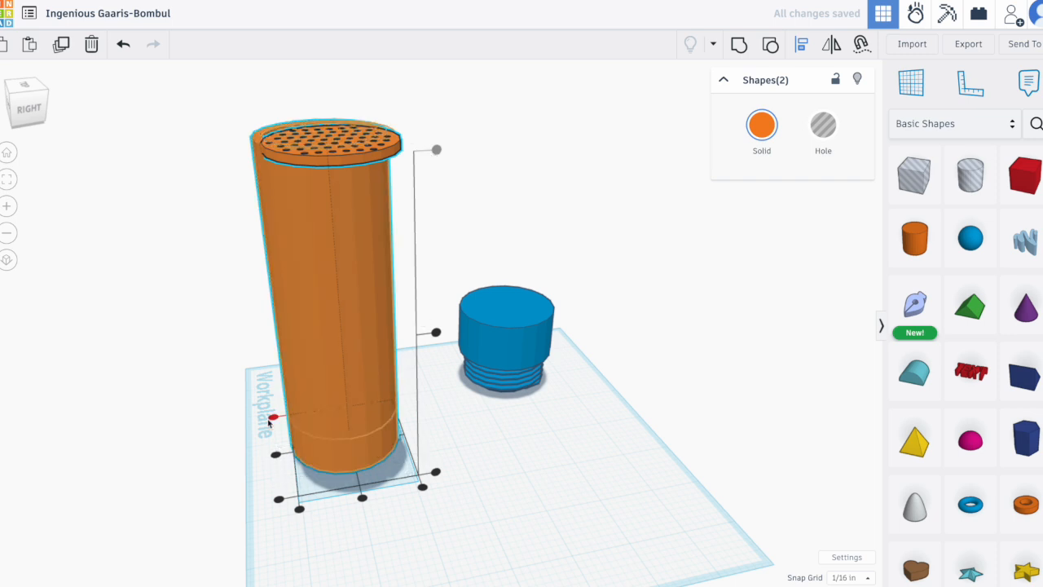
key(ctrl+z)
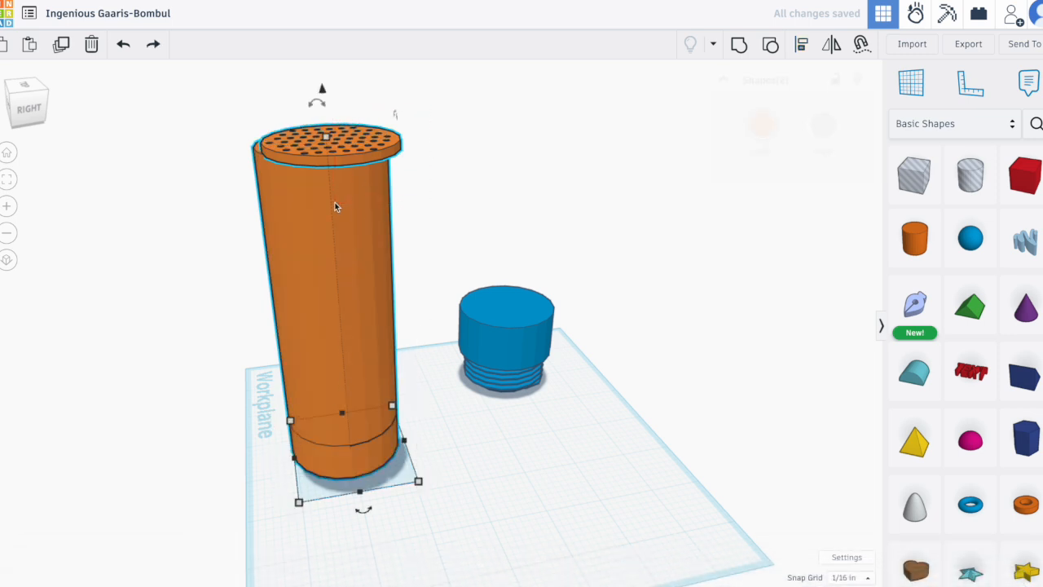
- Align the disc and the container on their horizontal centres
click(802, 45)
click(363, 506)
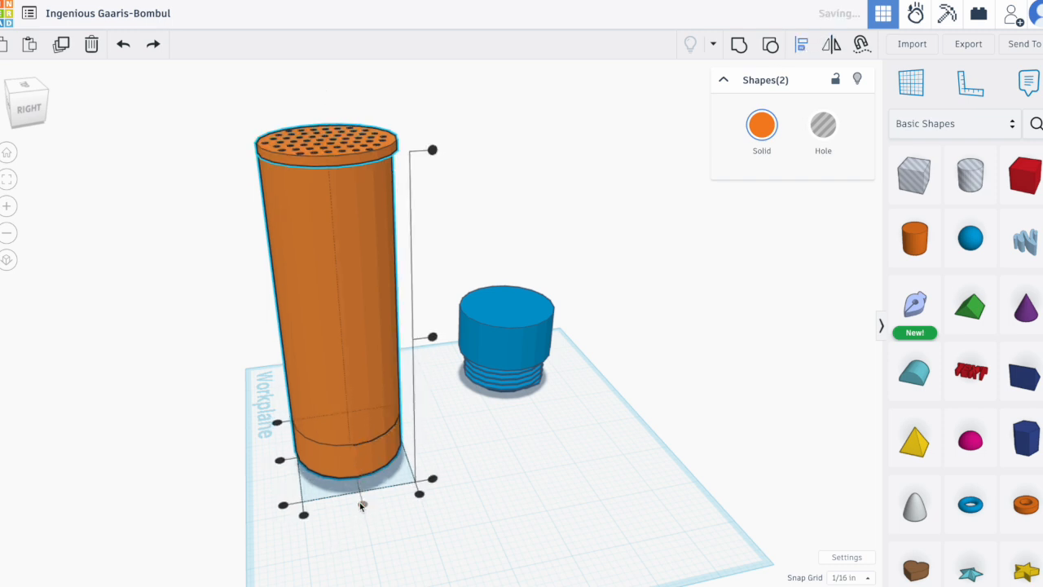
click(233, 459)
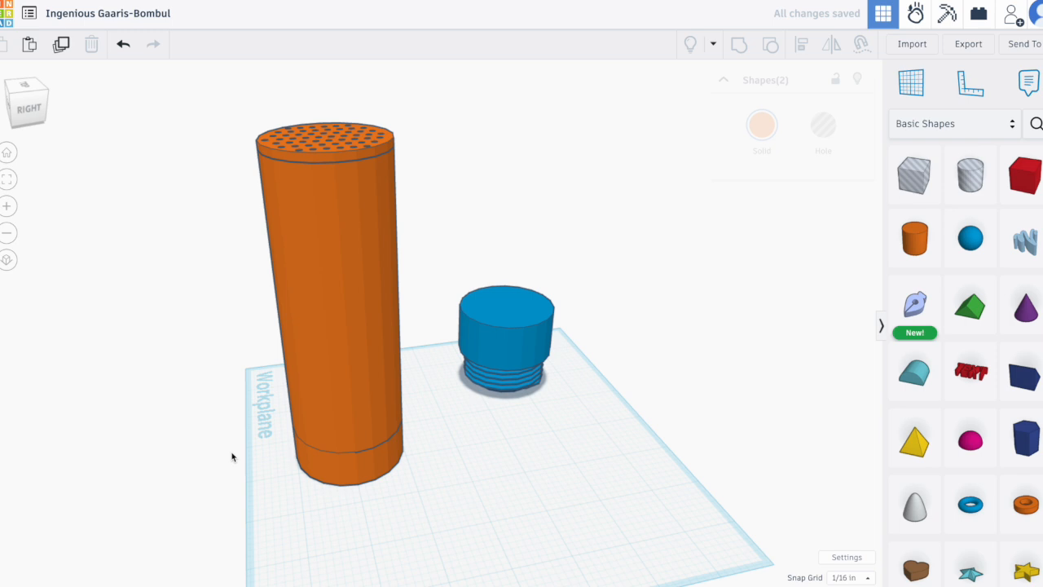
- Lower the centred disc slightly so that it sinks into the container's rim
right_drag(417, 235, 354, 169)
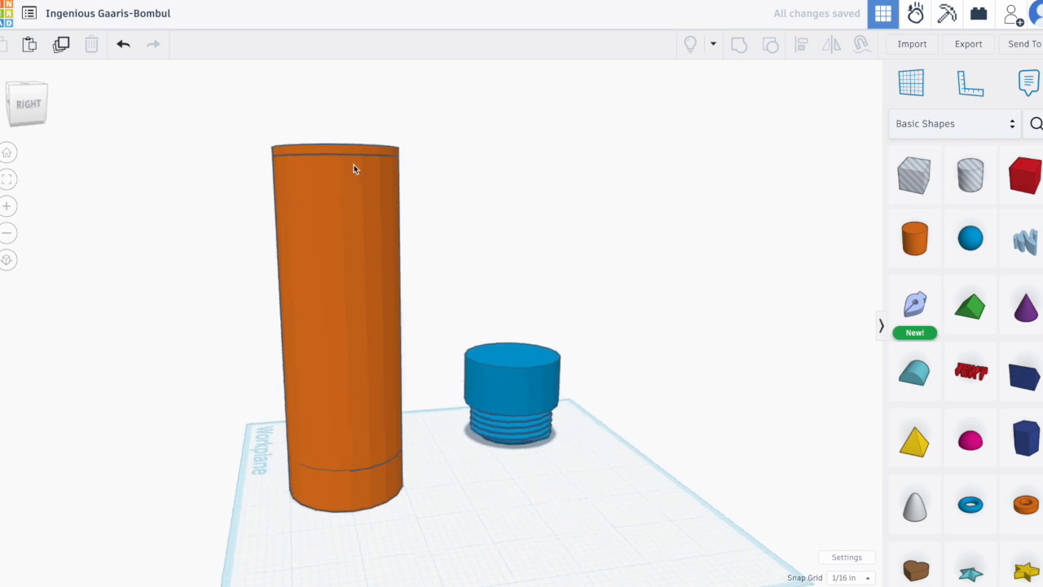
click(349, 149)
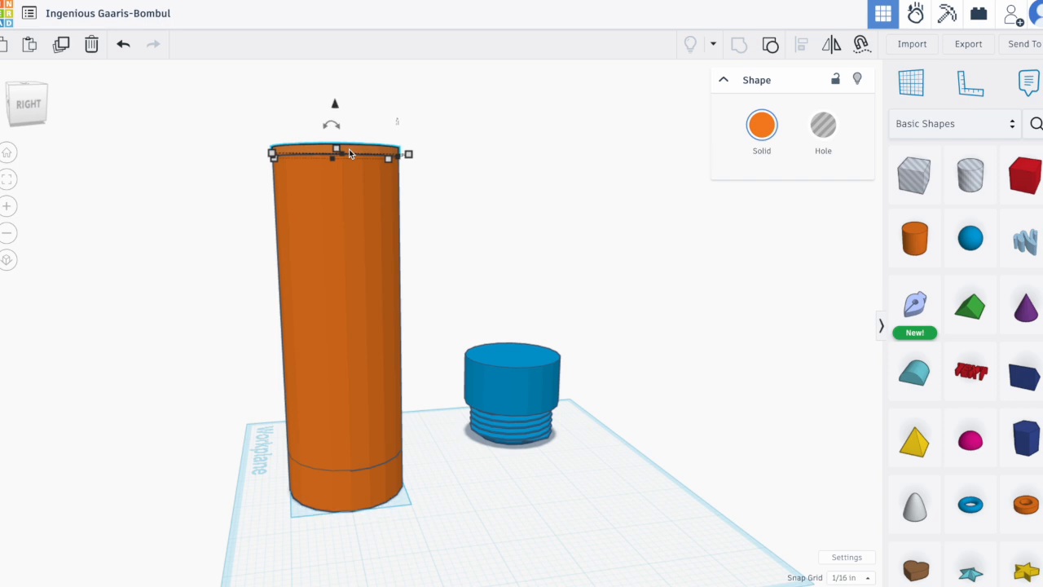
key(ctrl+z)
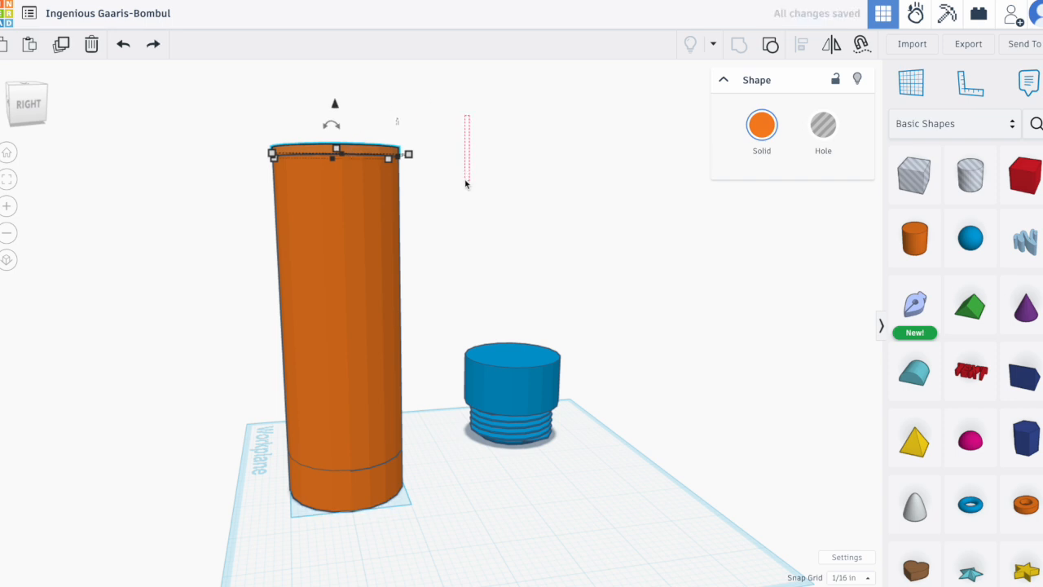
drag(465, 181, 466, 182)
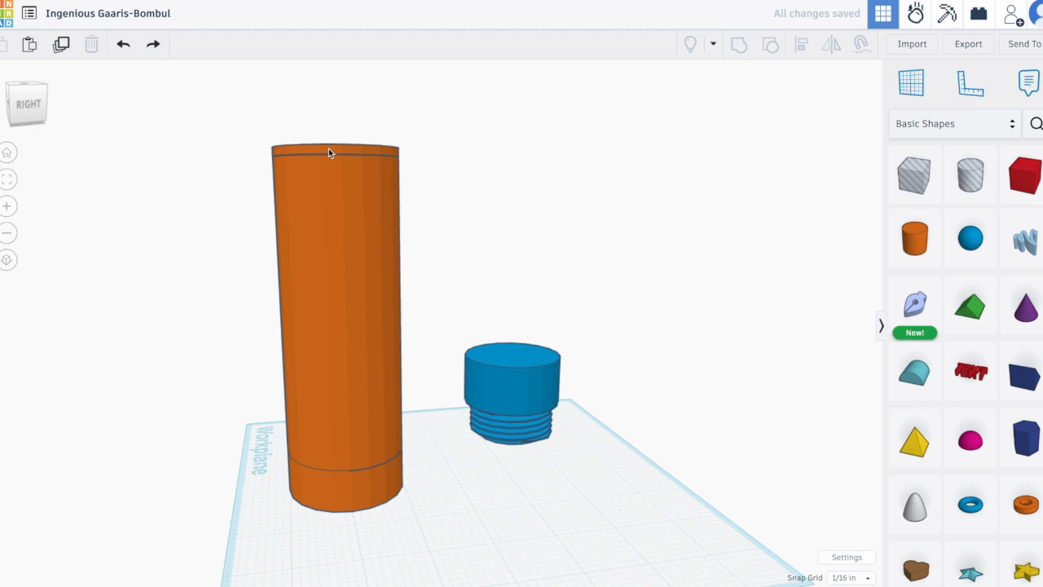
click(328, 149)
drag(334, 106, 334, 107)
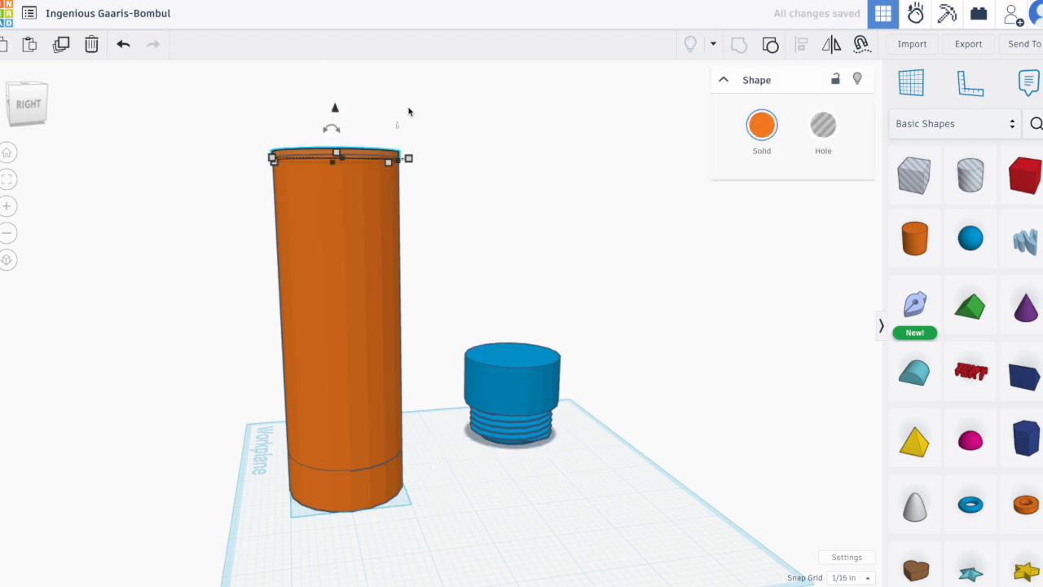
- Group the perforated disc and the container into one shape
right_drag(475, 117, 449, 124)
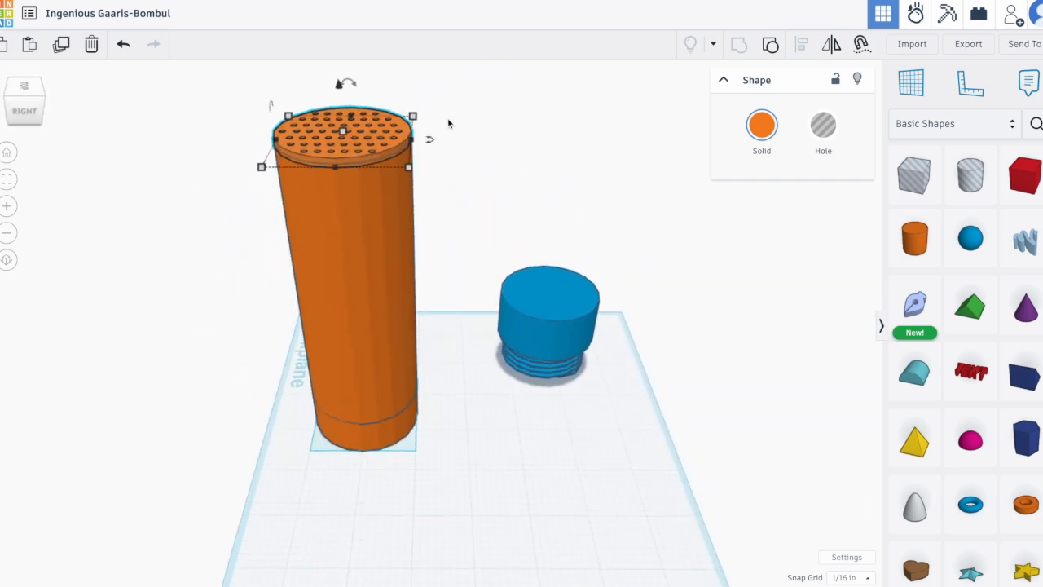
drag(324, 209, 368, 162)
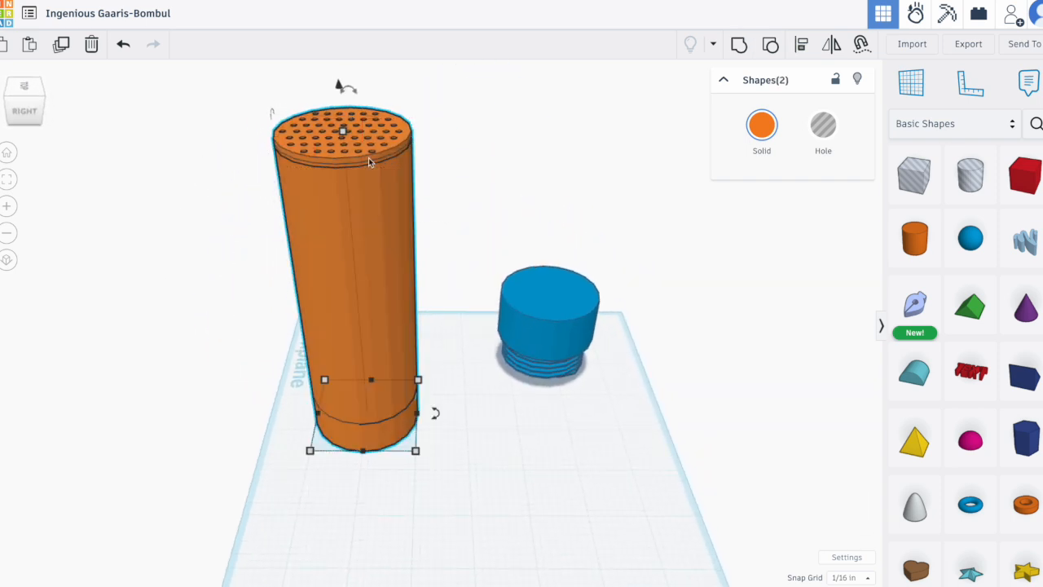
click(741, 46)
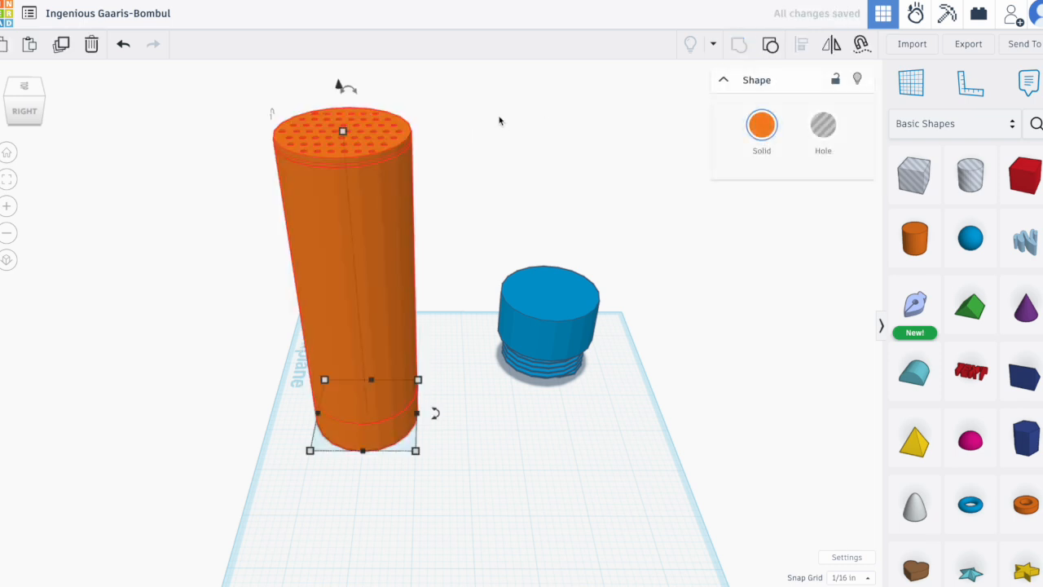
click(473, 147)
- Rotate the grouped container 180° so the threaded opening faces up and the perforated end faces down
right_drag(473, 156, 361, 214)
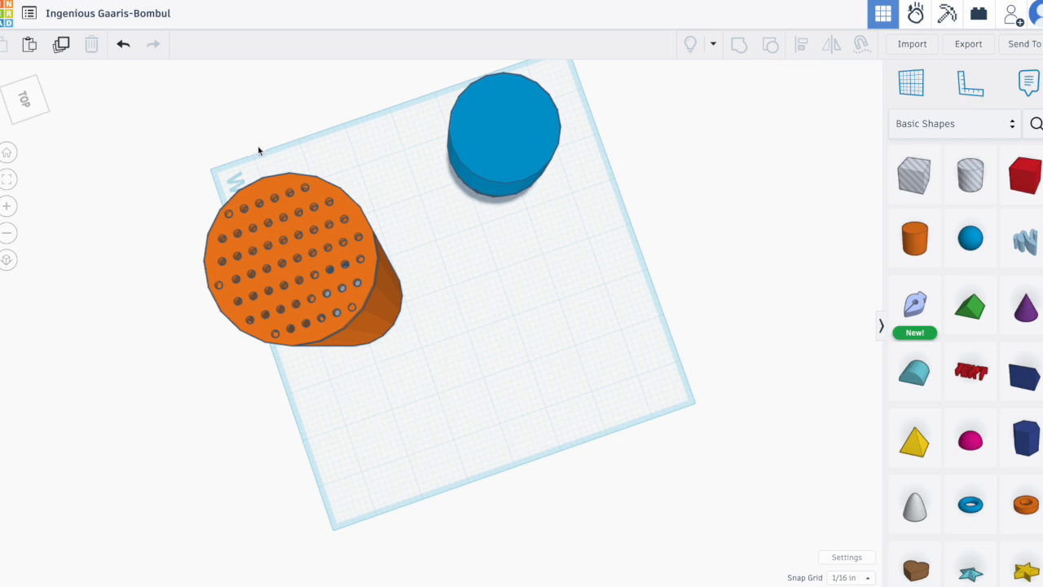
click(284, 219)
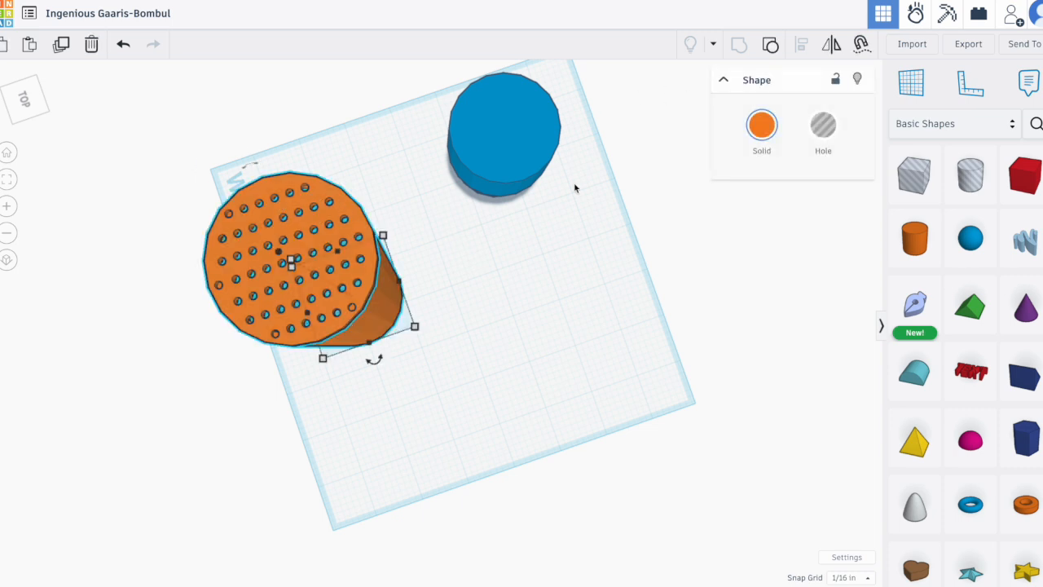
mouse_move(368, 364)
drag(373, 361, 378, 313)
right_drag(462, 372, 353, 154)
mouse_move(352, 112)
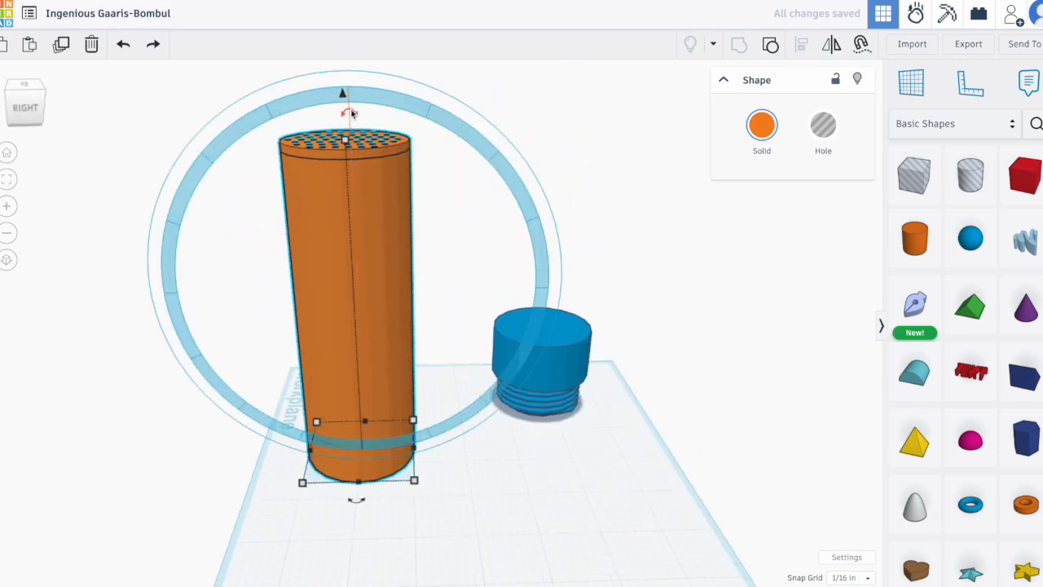
drag(352, 112, 361, 301)
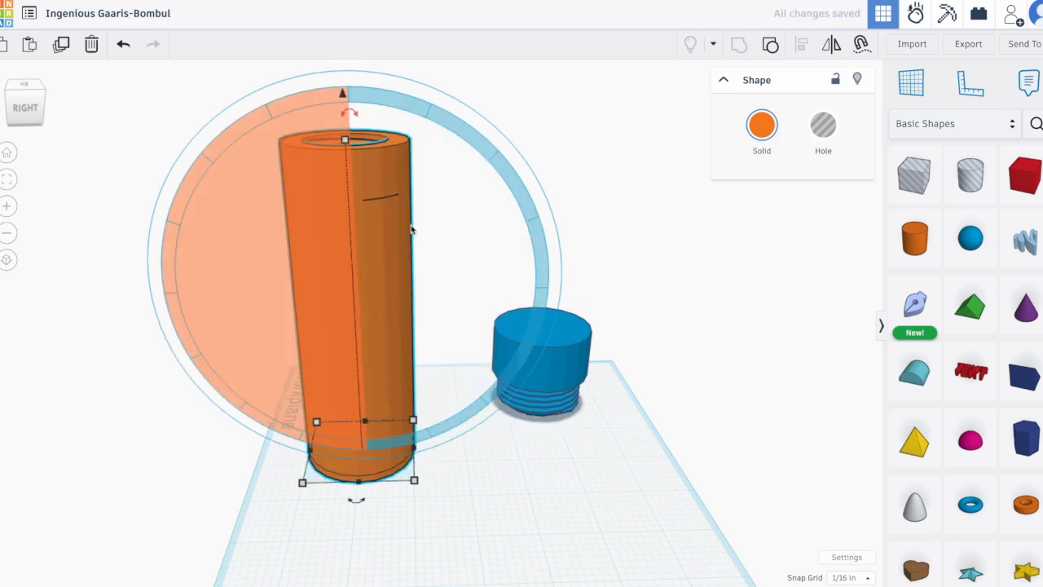
click(588, 119)
right_drag(590, 117, 683, 307)
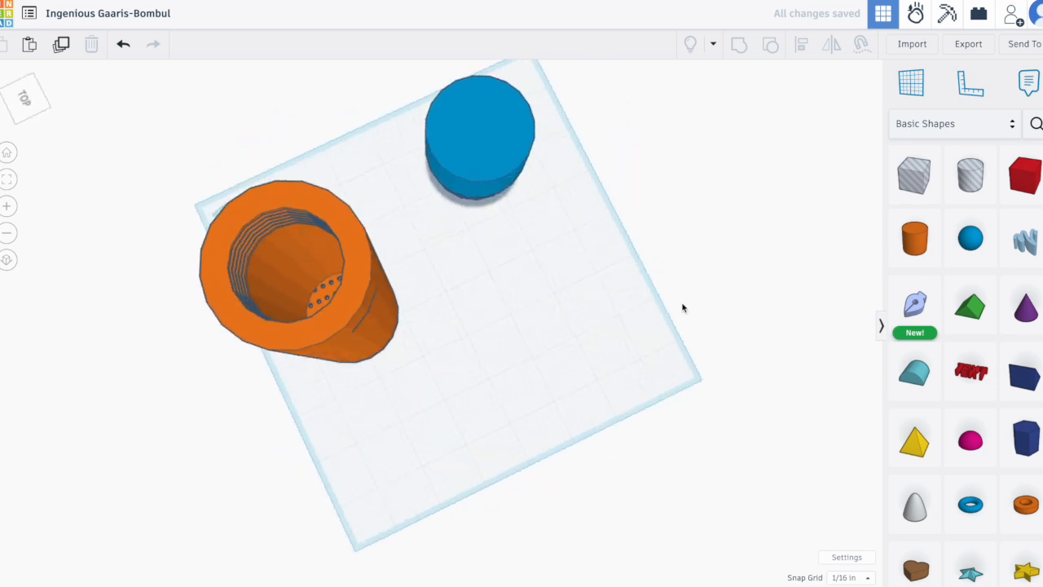
right_drag(202, 173, 187, 93)
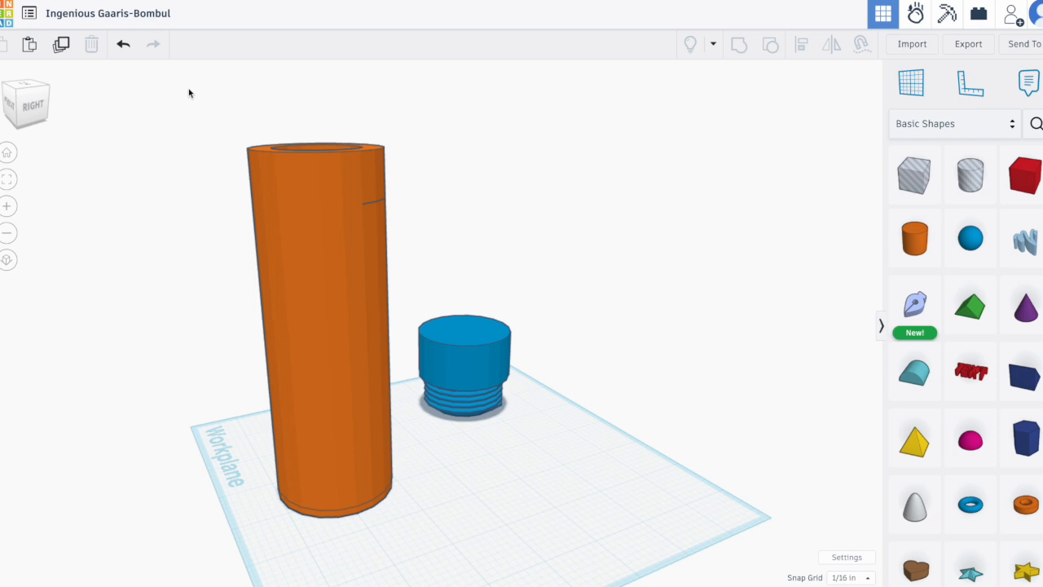
right_drag(200, 394, 97, 398)
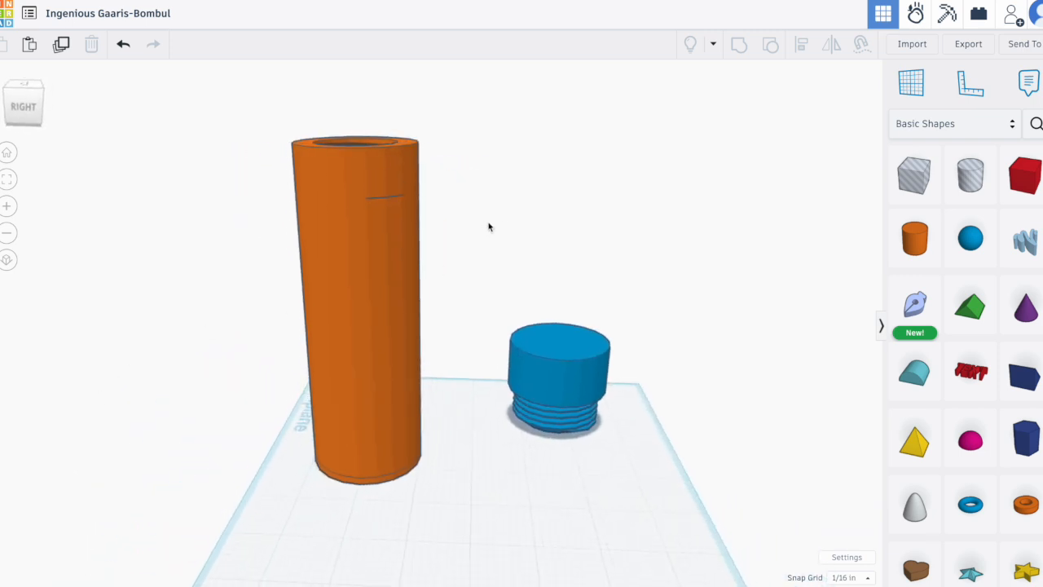
right_drag(490, 227, 475, 337)
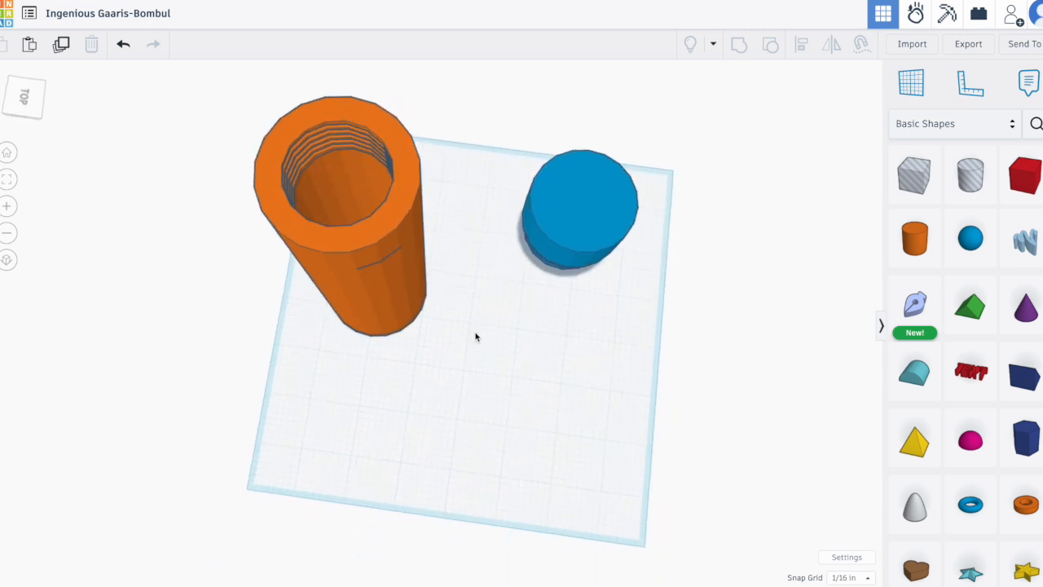